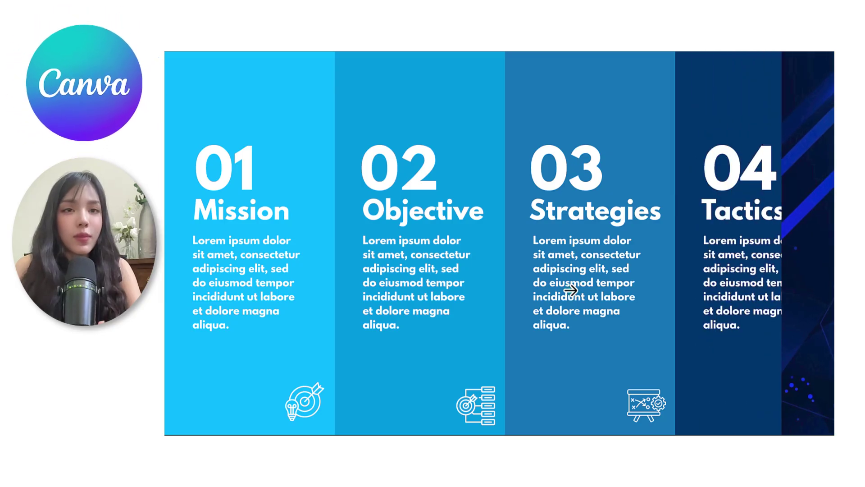
Step: Step through the finished sliding-column sample slides up to the Team Members slide
{"action": "left_click", "coordinate": [585, 287]}
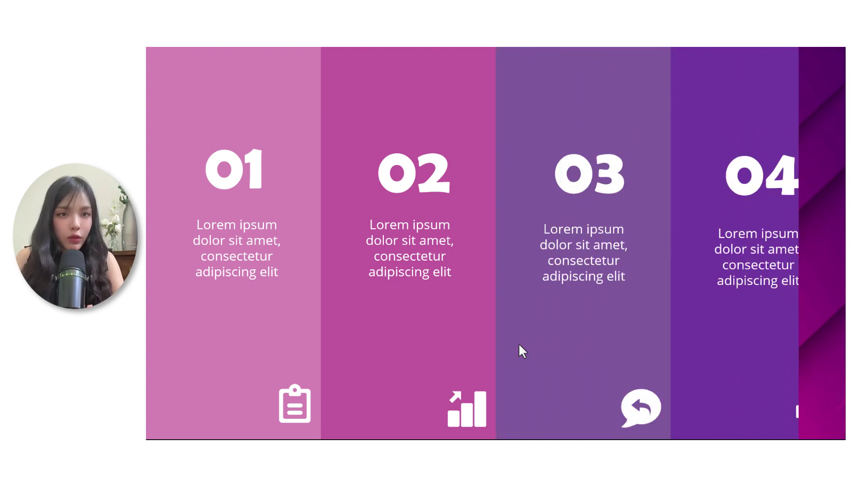
{"action": "left_click", "coordinate": [509, 377]}
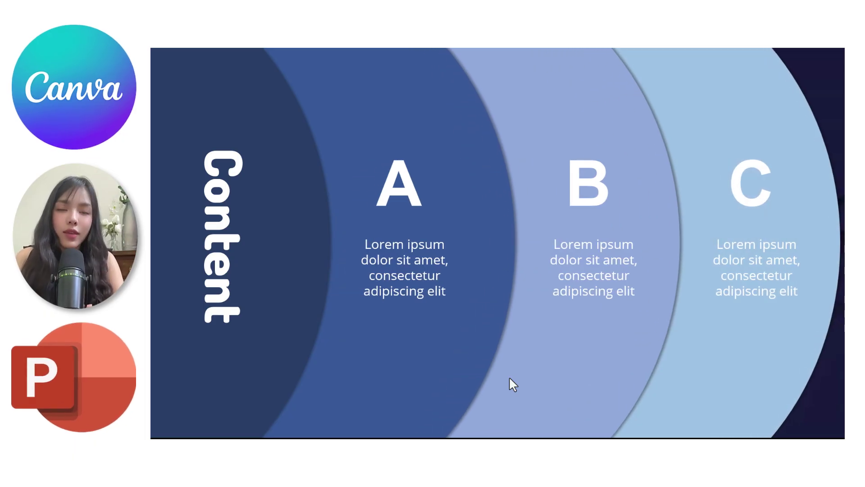
{"action": "left_click", "coordinate": [509, 377]}
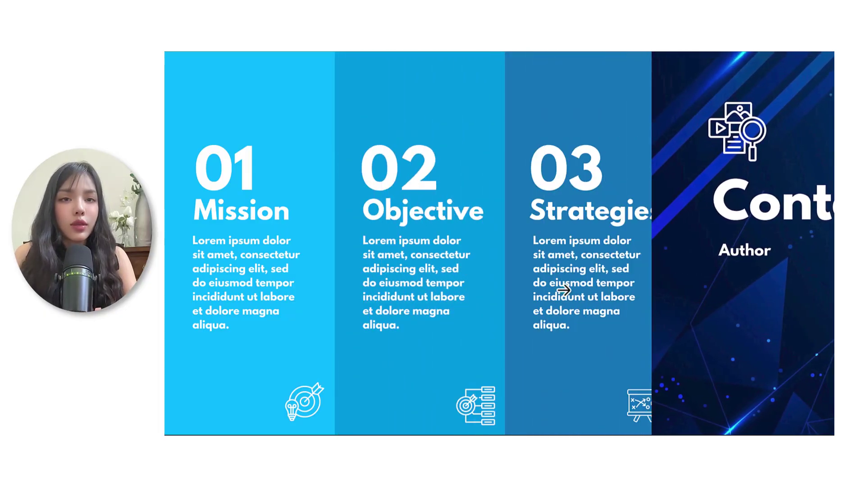
{"action": "left_click", "coordinate": [579, 288]}
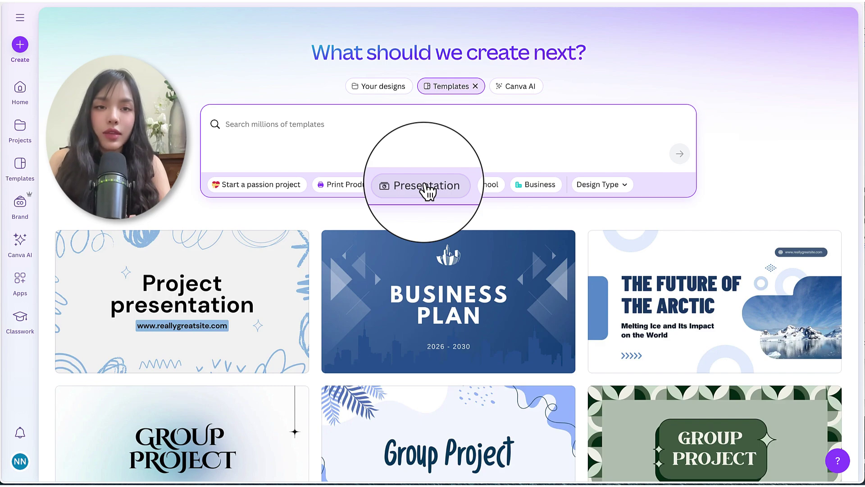
Step: Start a presentation and add a square, duplicated into columns recolored in progressively darker blues
{"action": "left_click", "coordinate": [427, 191]}
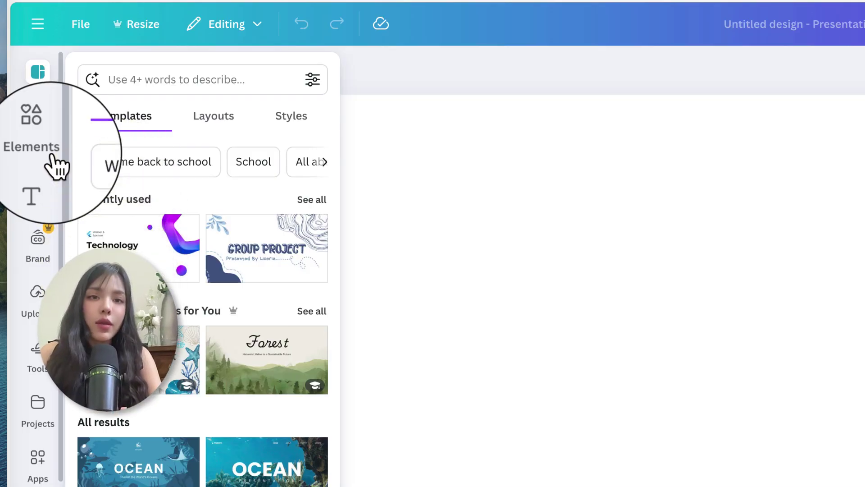
{"action": "left_click", "coordinate": [54, 165]}
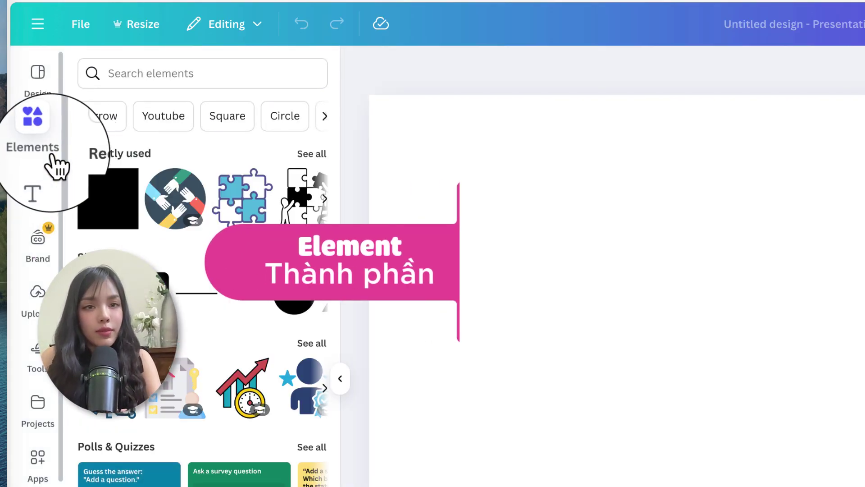
{"action": "left_click_drag", "start_coordinate": [108, 198], "coordinate": [456, 220]}
{"action": "left_click", "coordinate": [353, 221]}
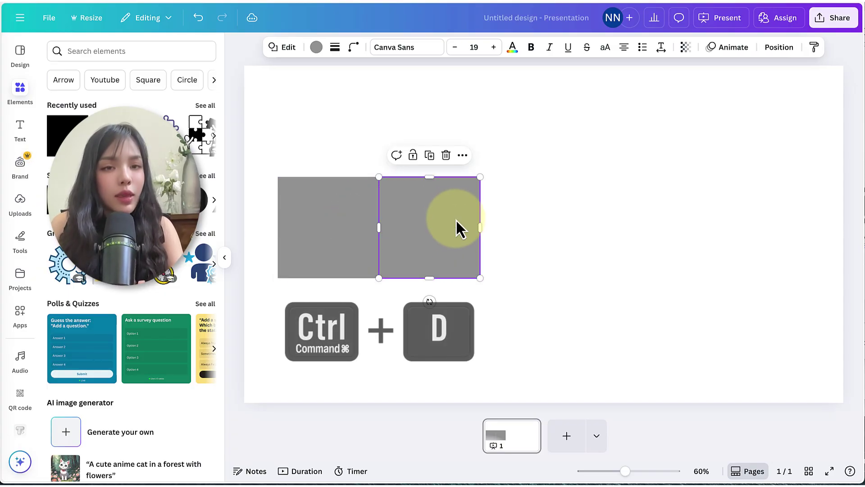
{"action": "key", "text": "ctrl+d"}
{"action": "key", "text": "ctrl+d"}
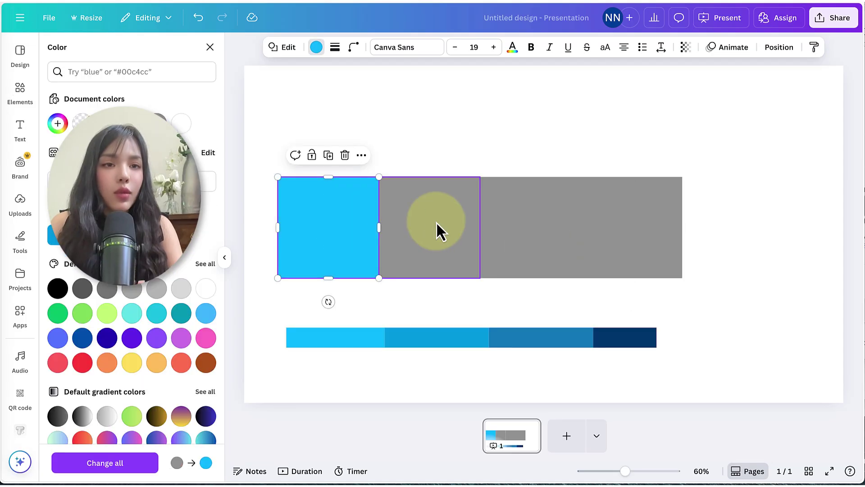
{"action": "left_click", "coordinate": [437, 222]}
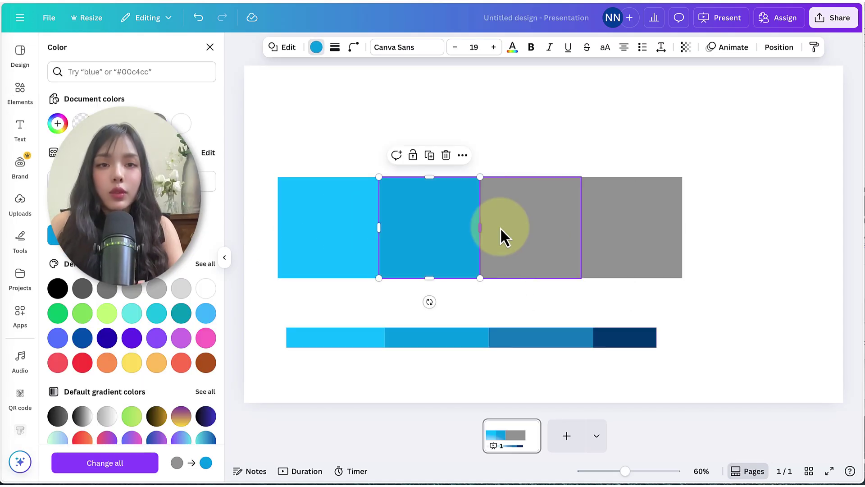
{"action": "left_click", "coordinate": [629, 221]}
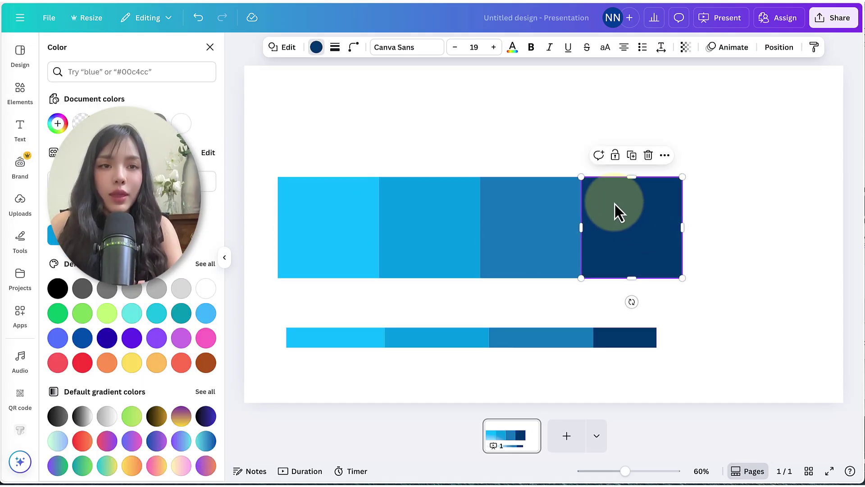
Step: Stretch all four blue columns to fill the slide and add the 01–04 headings
{"action": "key", "text": "ctrl+a"}
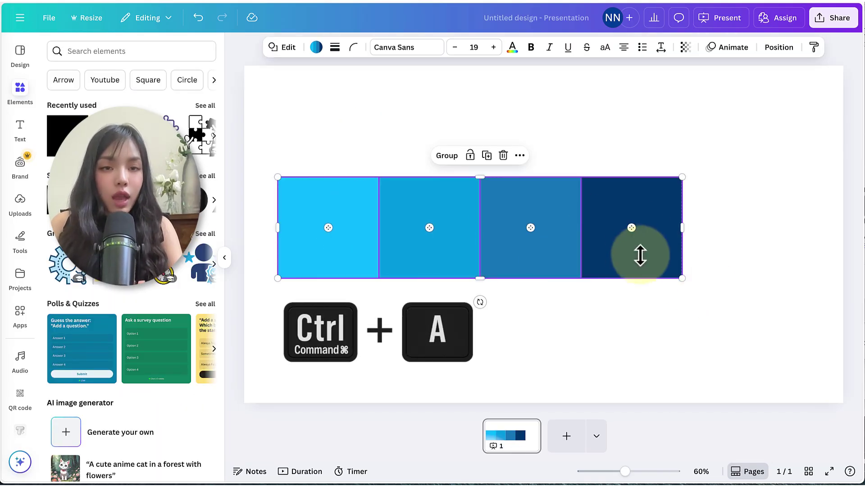
{"action": "left_click_drag", "start_coordinate": [640, 261], "coordinate": [603, 143]}
{"action": "left_click_drag", "start_coordinate": [650, 165], "coordinate": [812, 341]}
{"action": "left_click_drag", "start_coordinate": [550, 216], "coordinate": [558, 400]}
{"action": "left_click", "coordinate": [20, 130]}
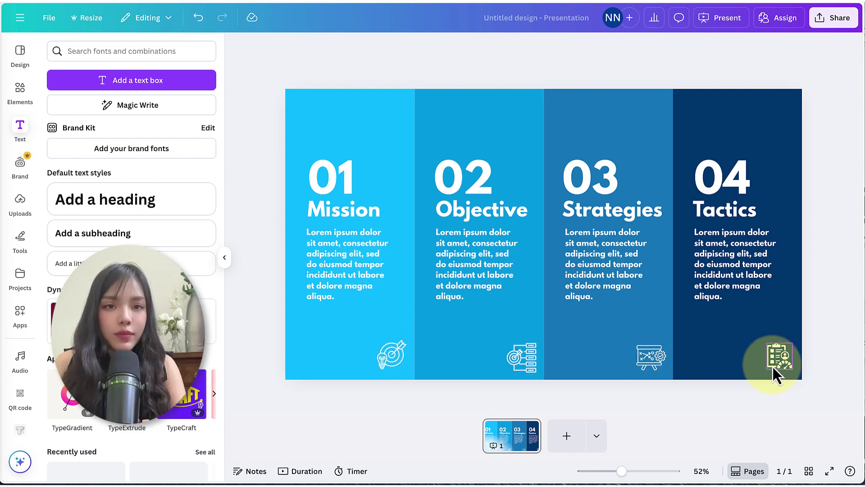
Step: Group the first column's background, text and icon into one group with Ctrl+G
{"action": "left_click_drag", "start_coordinate": [264, 72], "coordinate": [404, 401]}
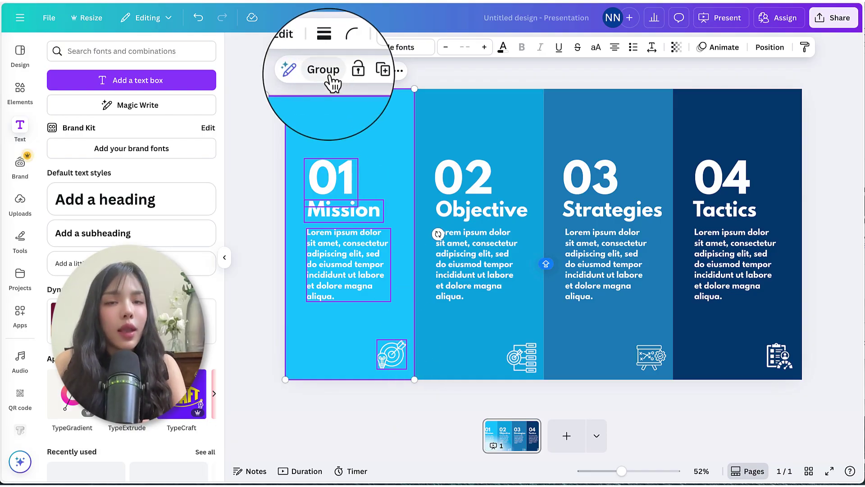
{"action": "key", "text": "ctrl+g"}
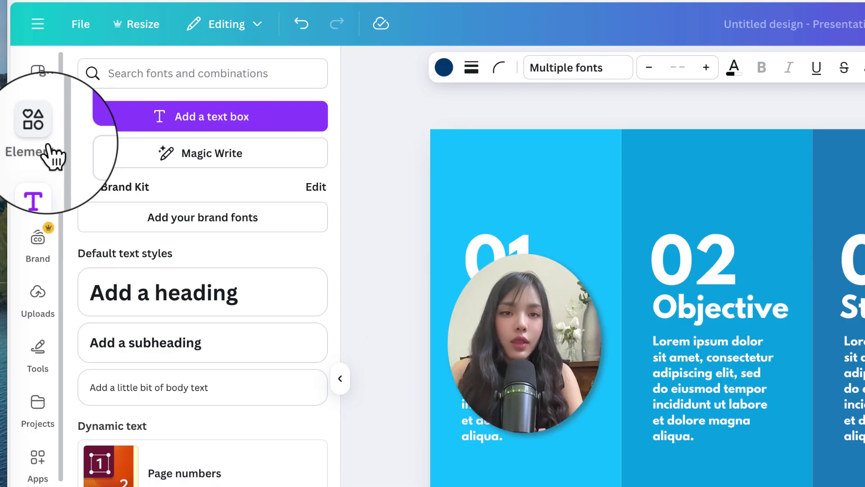
{"action": "left_click", "coordinate": [20, 90]}
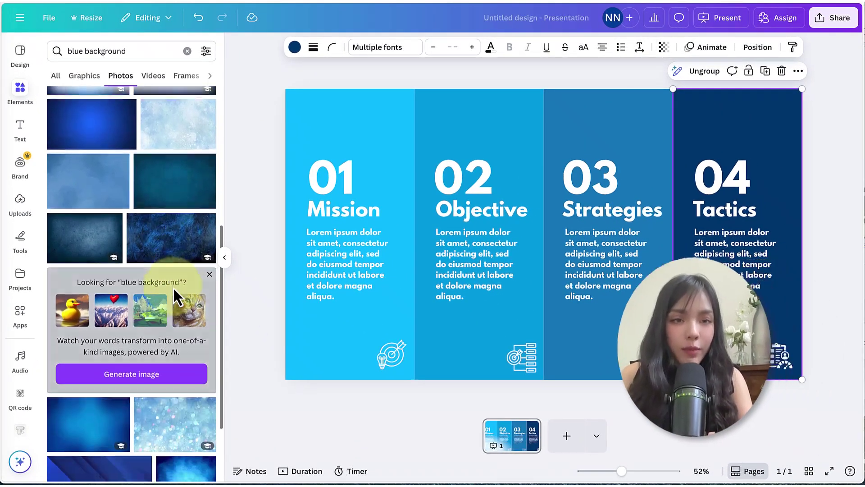
Step: Cover the slide with the dark blue particle photo and select the Author text, Content title and icon together
{"action": "left_click_drag", "start_coordinate": [174, 292], "coordinate": [424, 212]}
{"action": "left_click_drag", "start_coordinate": [637, 300], "coordinate": [799, 378]}
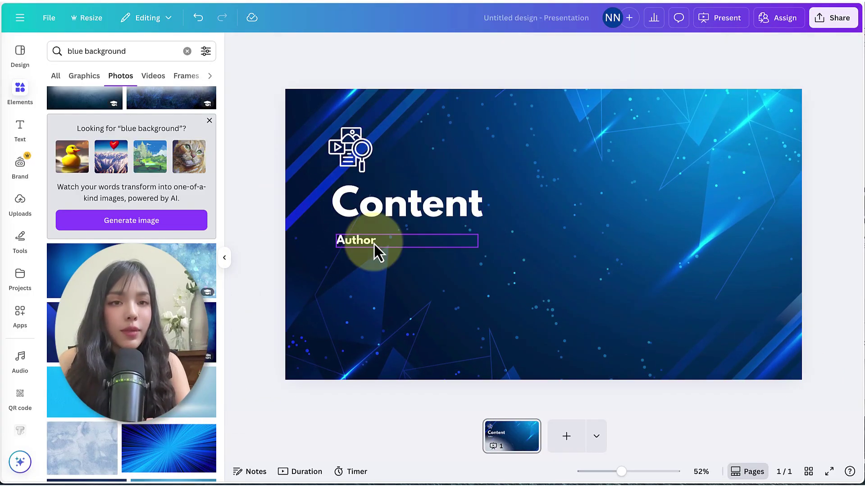
{"action": "left_click", "coordinate": [366, 240]}
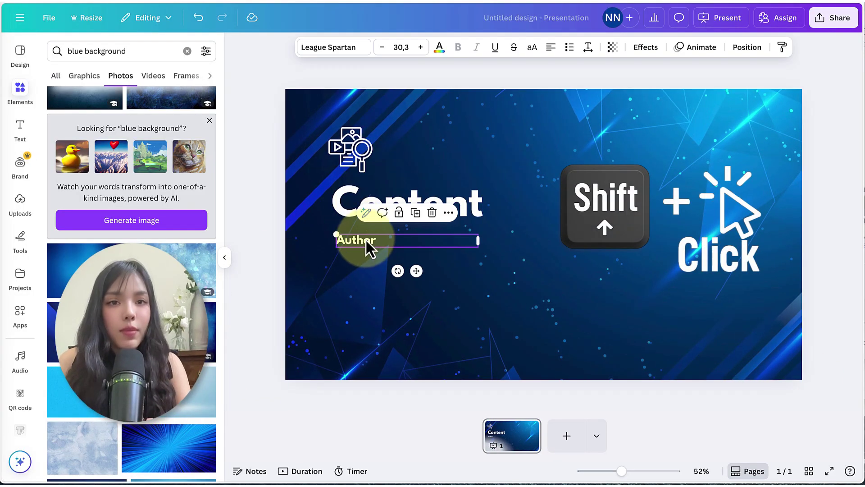
{"action": "left_click", "coordinate": [349, 204], "text": "shift"}
{"action": "left_click", "coordinate": [354, 137], "text": "shift"}
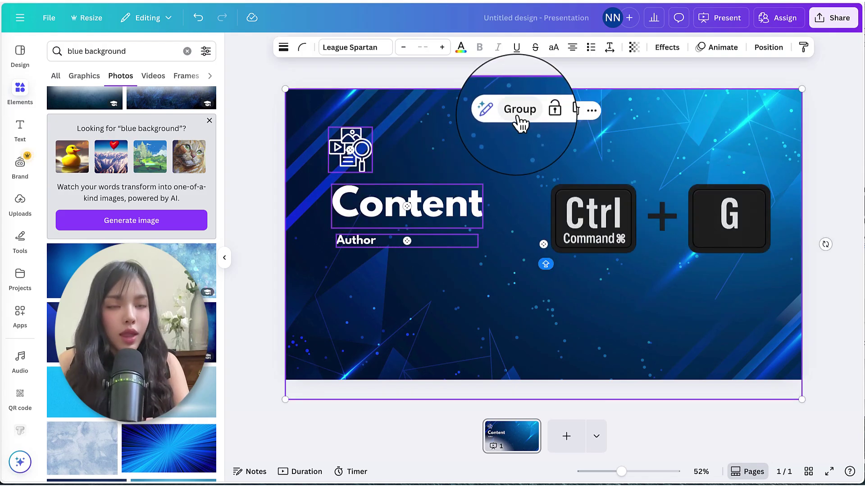
{"action": "left_click_drag", "start_coordinate": [622, 471], "coordinate": [606, 471]}
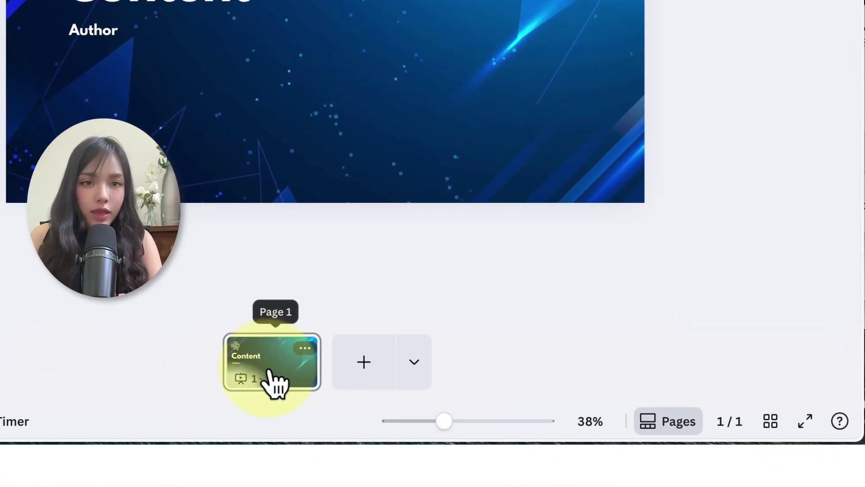
Step: Duplicate the first page and shift the Content cover right to reveal 01 Mission
{"action": "left_click", "coordinate": [273, 381]}
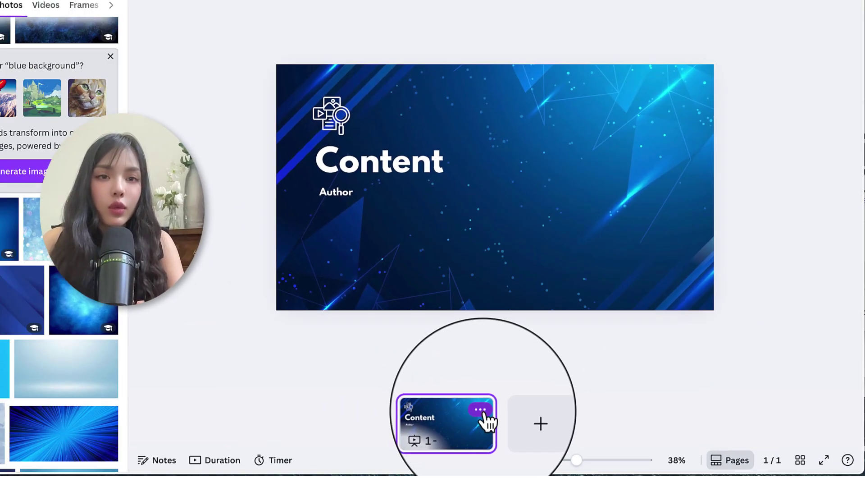
{"action": "left_click", "coordinate": [531, 427]}
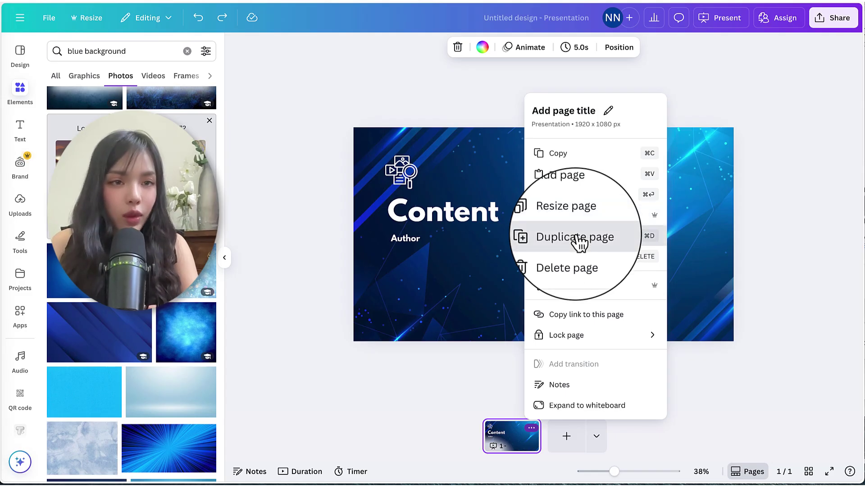
{"action": "left_click", "coordinate": [580, 244]}
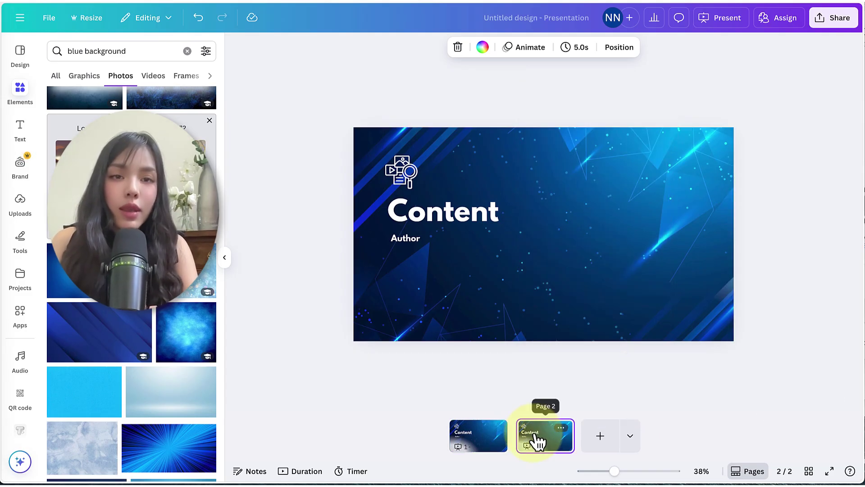
{"action": "left_click", "coordinate": [519, 252]}
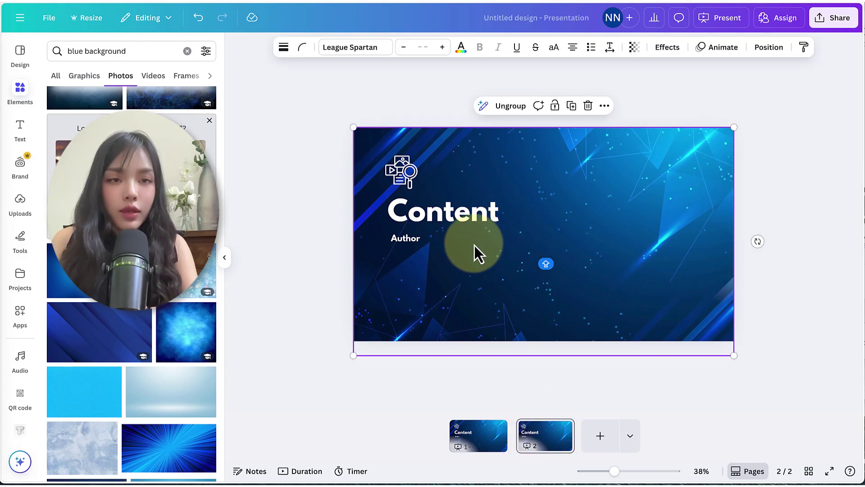
{"action": "left_click_drag", "start_coordinate": [487, 246], "coordinate": [572, 245]}
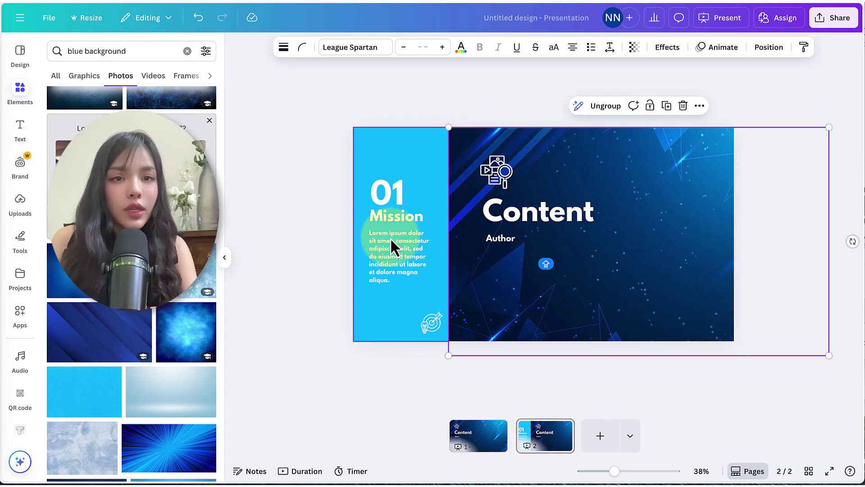
Step: Duplicate two more pages, shifting the cover to reveal 02 Objective, then 03 Strategies
{"action": "left_click", "coordinate": [560, 428]}
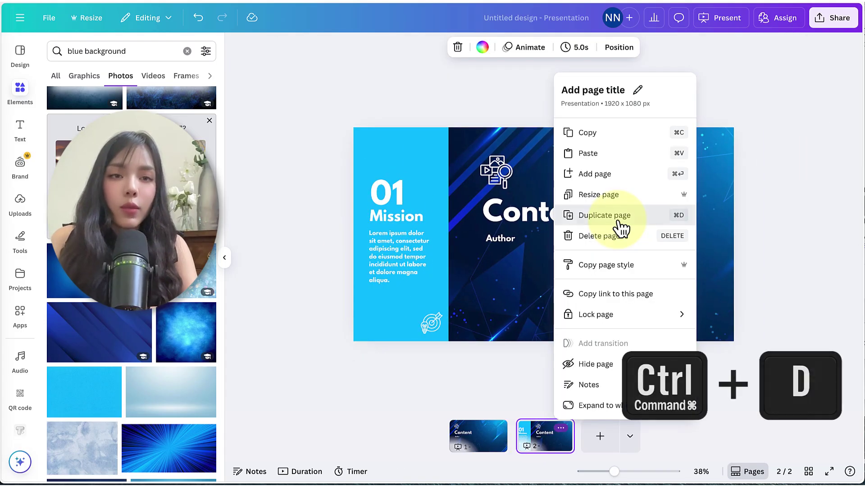
{"action": "left_click", "coordinate": [621, 225]}
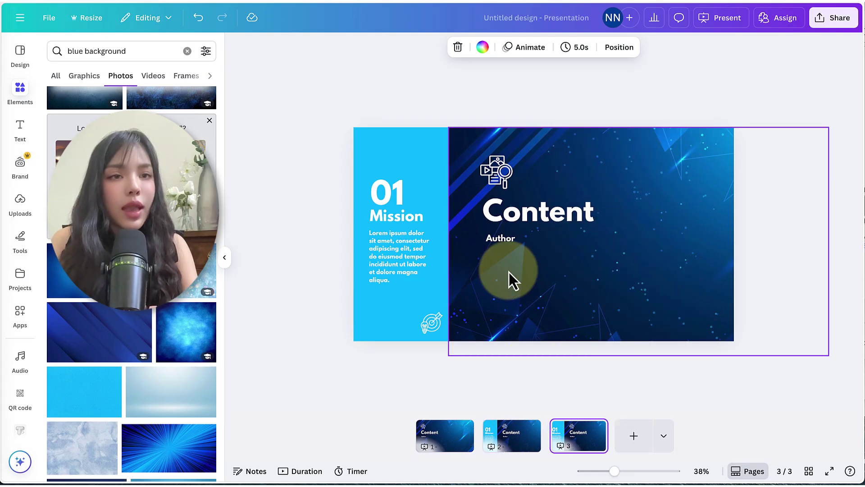
{"action": "left_click_drag", "start_coordinate": [509, 272], "coordinate": [595, 271]}
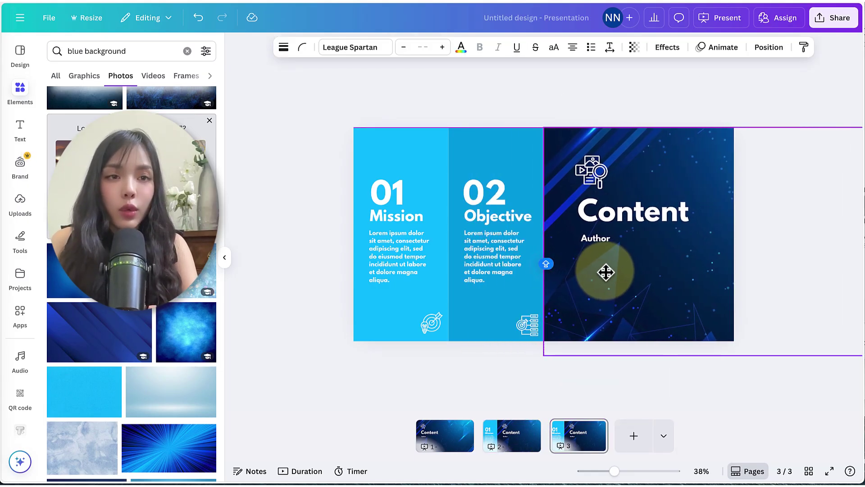
{"action": "left_click", "coordinate": [598, 441]}
{"action": "key", "text": "ctrl+d"}
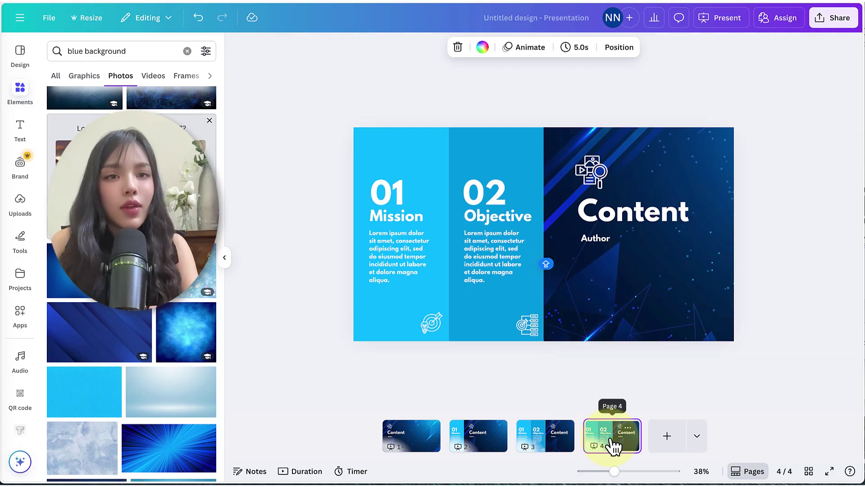
{"action": "left_click_drag", "start_coordinate": [638, 285], "coordinate": [732, 282]}
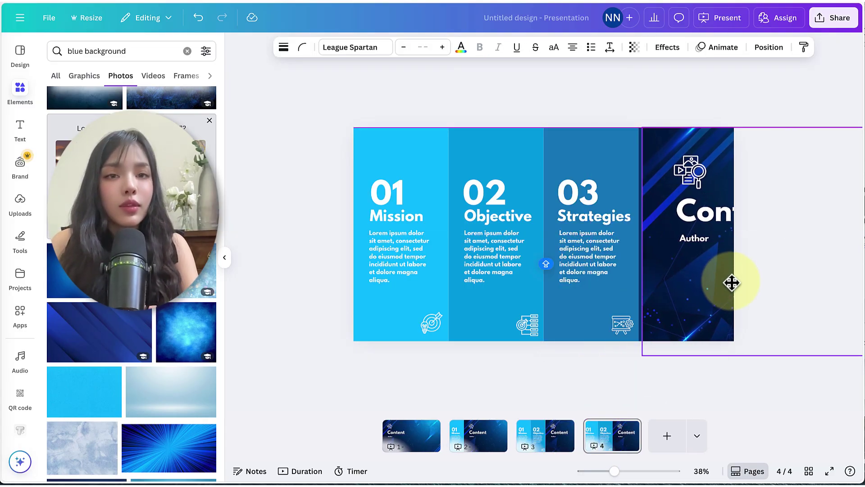
Step: Duplicate once more and push the cover past the right edge to reveal 04 Tactics
{"action": "key", "text": "ctrl+d"}
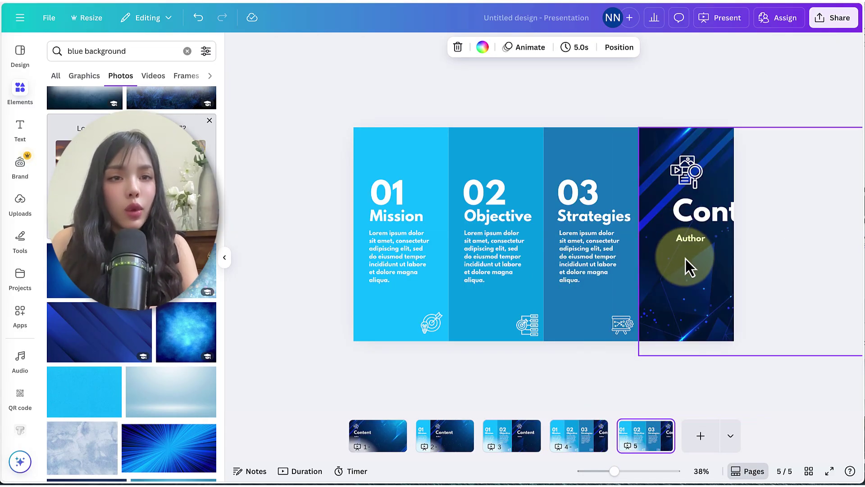
{"action": "left_click_drag", "start_coordinate": [677, 258], "coordinate": [742, 257]}
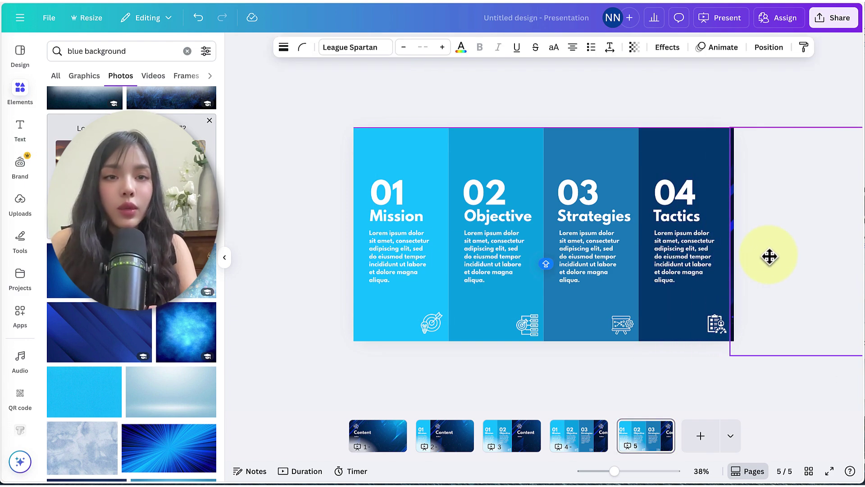
{"action": "left_click", "coordinate": [769, 256]}
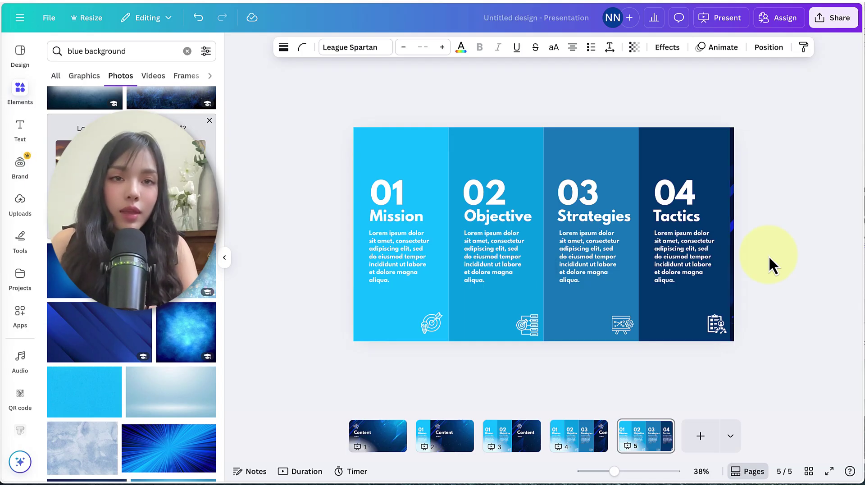
{"action": "left_click", "coordinate": [769, 255]}
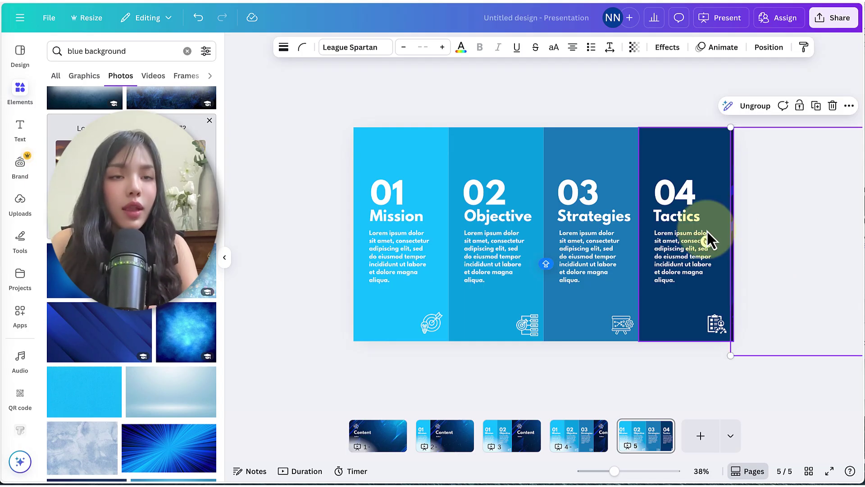
{"action": "left_click", "coordinate": [732, 233]}
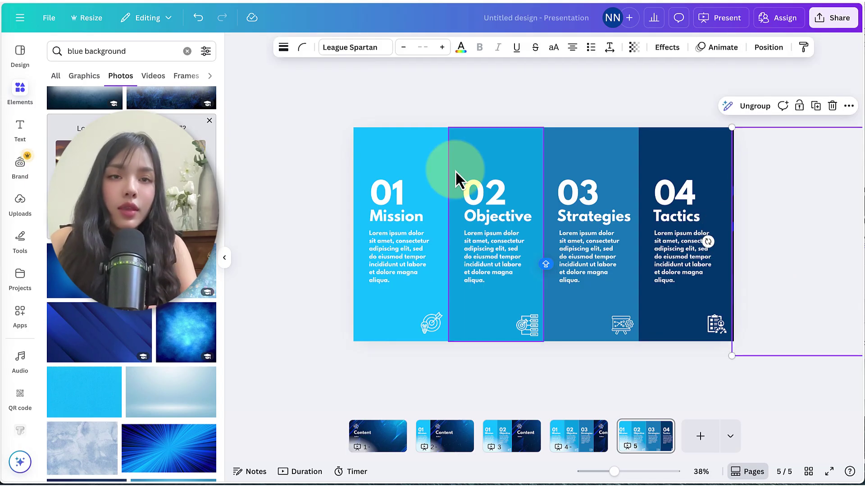
Step: Set a 2.1-second Match & Move transition on the first page and apply it between all pages
{"action": "left_click", "coordinate": [402, 381]}
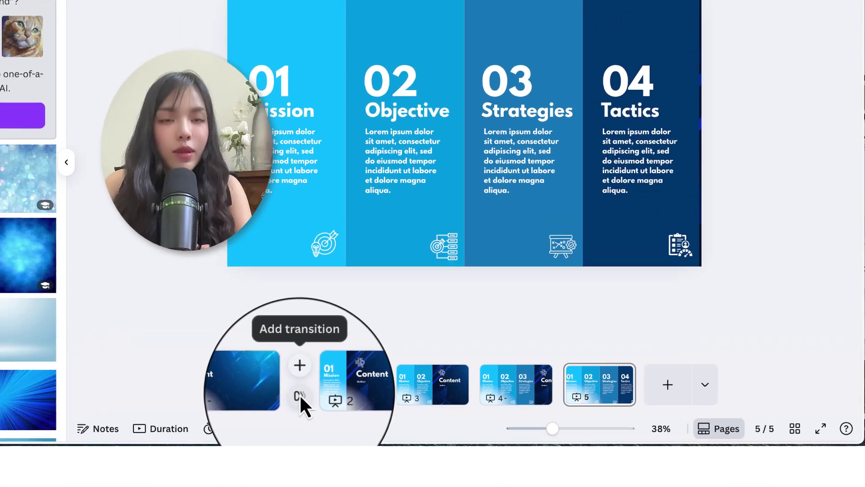
{"action": "left_click", "coordinate": [298, 396]}
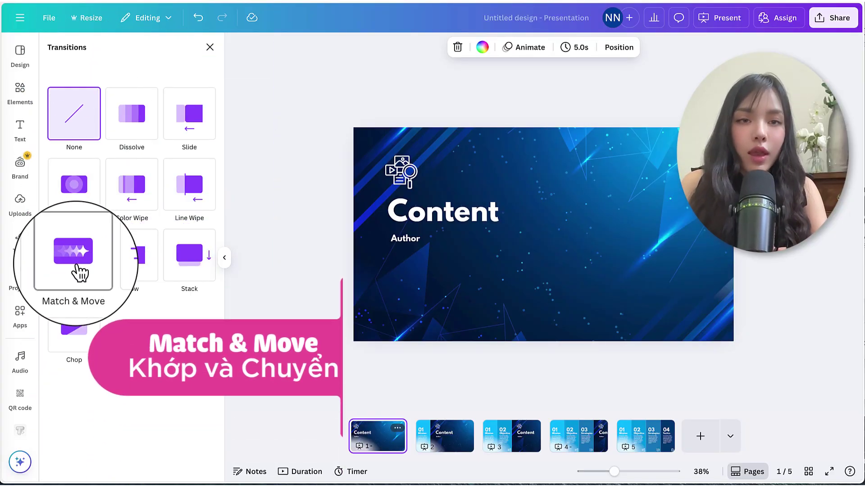
{"action": "left_click", "coordinate": [75, 257]}
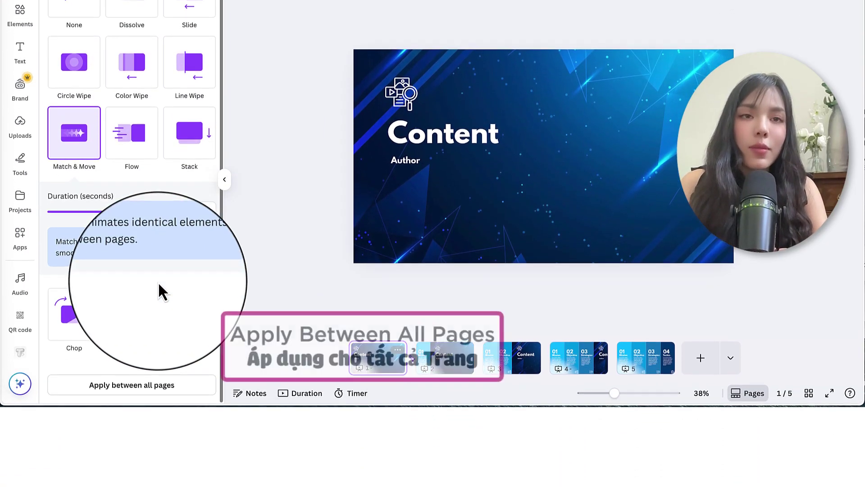
{"action": "left_click", "coordinate": [137, 386]}
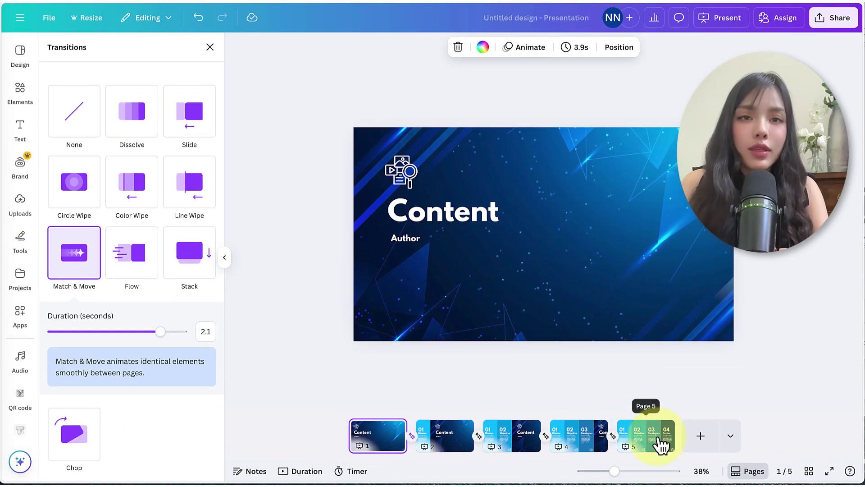
Step: Present the deck fullscreen and advance through the 01 Mission, 02 Objective and 03 Strategies slides
{"action": "key", "text": "ctrl+alt+p"}
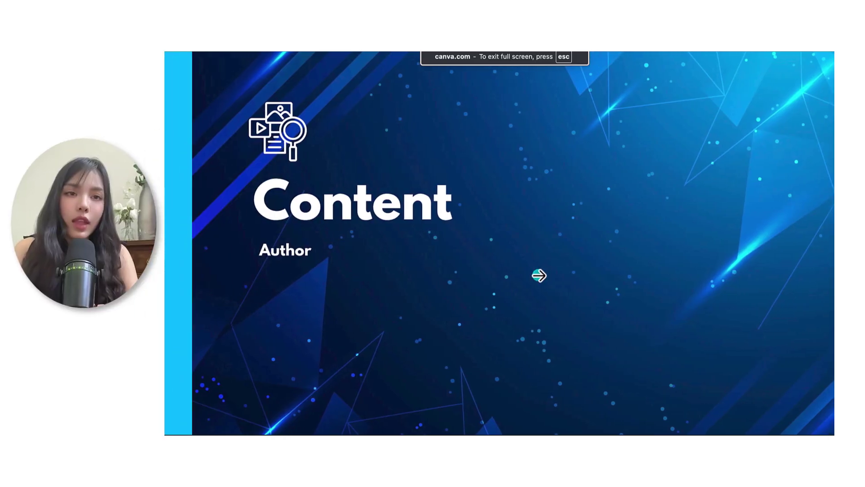
{"action": "left_click", "coordinate": [540, 275]}
{"action": "left_click", "coordinate": [549, 281]}
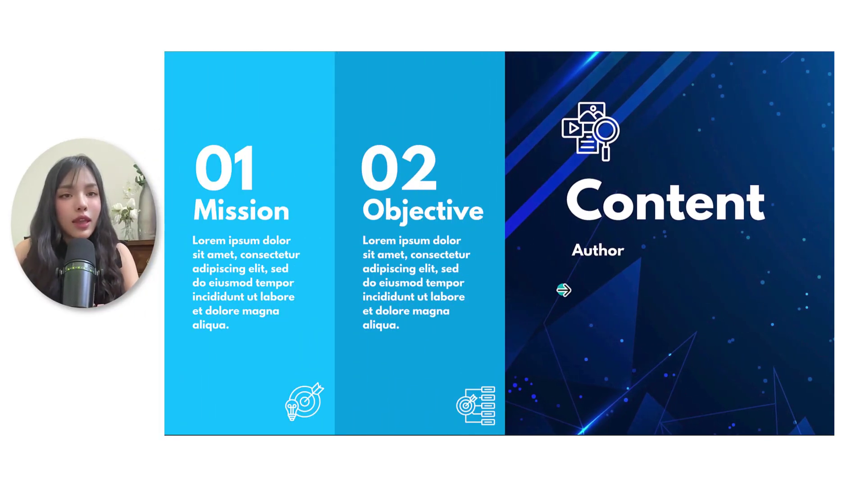
{"action": "left_click", "coordinate": [563, 289]}
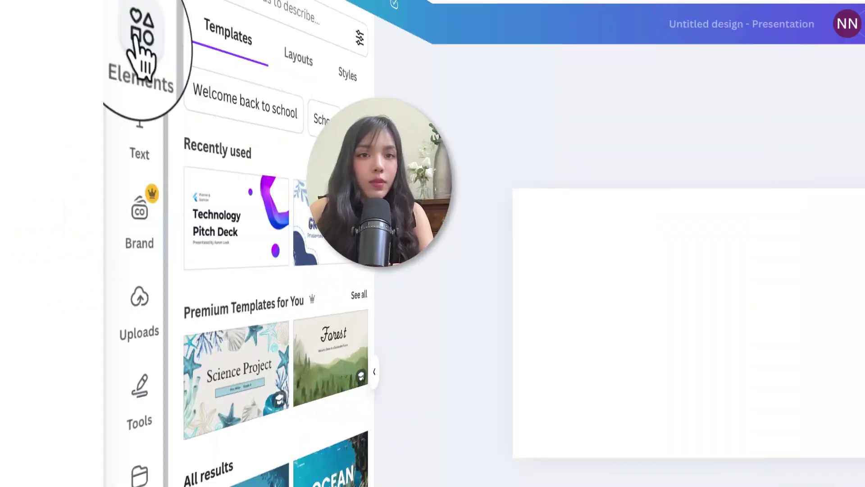
Step: Add a grey square at the slide's left side and duplicate it into four squares
{"action": "left_click", "coordinate": [29, 126]}
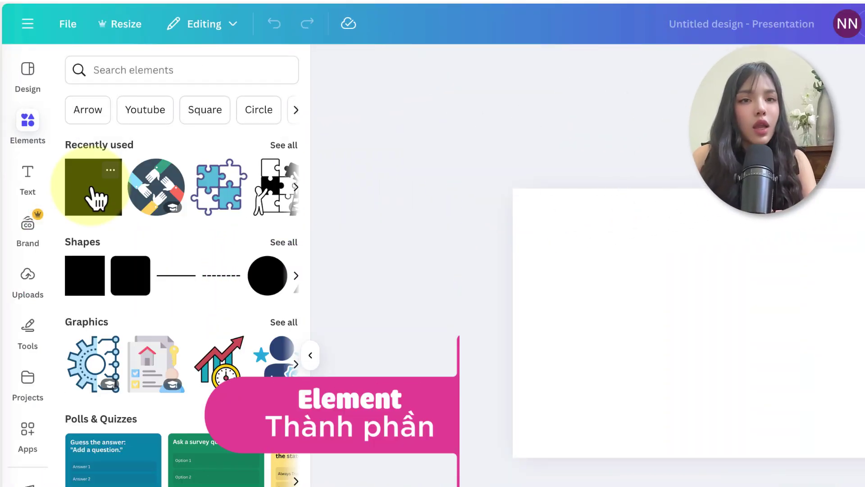
{"action": "left_click", "coordinate": [93, 187]}
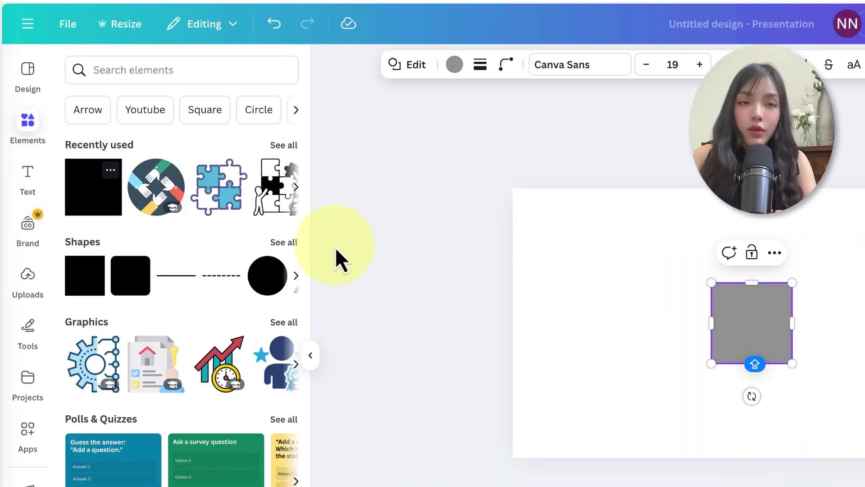
{"action": "mouse_move", "coordinate": [763, 319]}
{"action": "left_mouse_down"}
{"action": "mouse_move", "coordinate": [415, 244]}
{"action": "mouse_move", "coordinate": [500, 239]}
{"action": "left_mouse_up"}
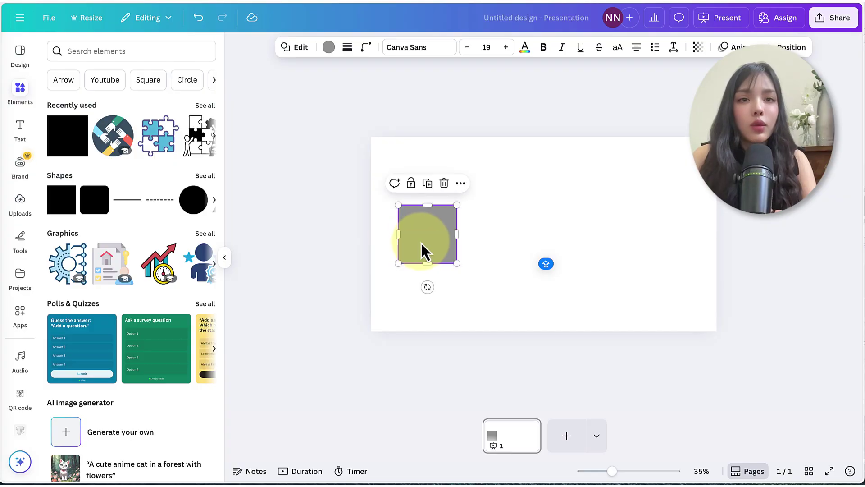
{"action": "key", "text": "ctrl+d"}
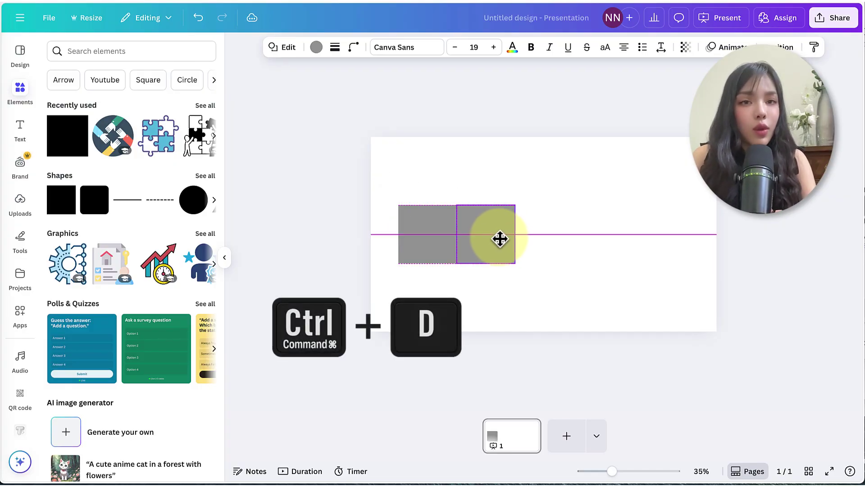
{"action": "key", "text": "ctrl+d"}
{"action": "key", "text": "ctrl+d"}
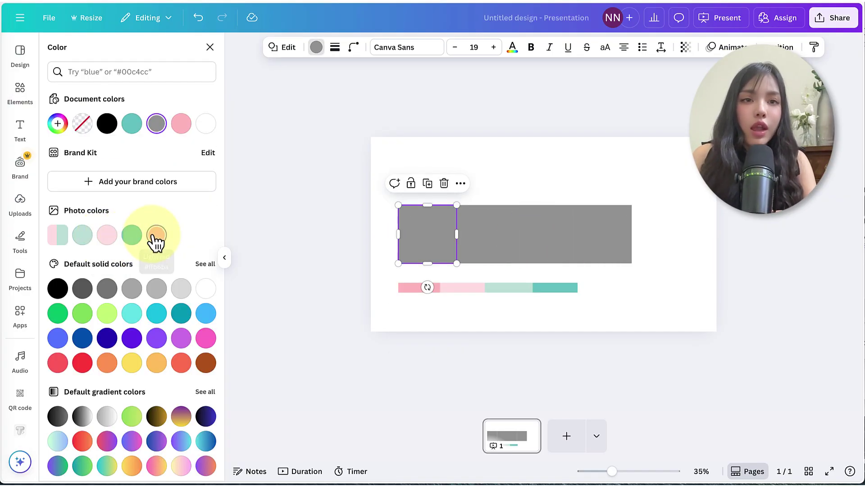
Step: Color the squares pink, light pink, mint and teal, then stretch them to fill the slide
{"action": "left_click", "coordinate": [157, 235]}
{"action": "left_click", "coordinate": [490, 231]}
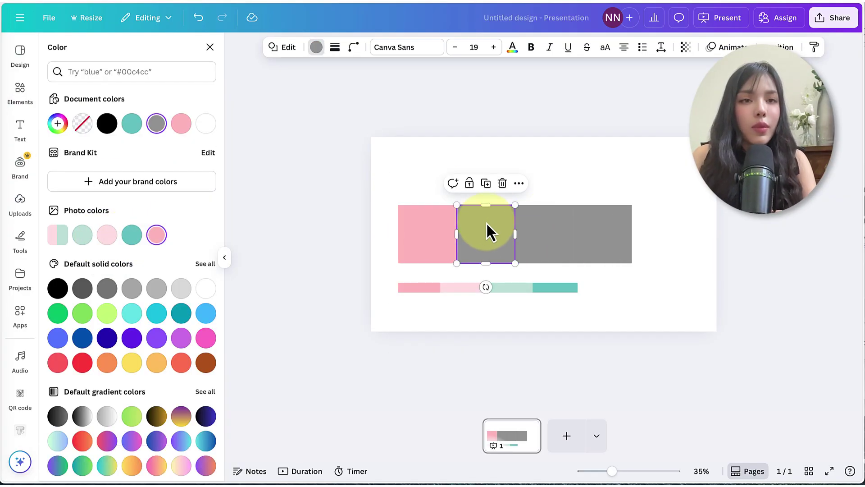
{"action": "left_click", "coordinate": [108, 236]}
{"action": "left_click", "coordinate": [546, 250]}
{"action": "left_click", "coordinate": [84, 242]}
{"action": "left_click", "coordinate": [602, 234]}
{"action": "left_click", "coordinate": [131, 235]}
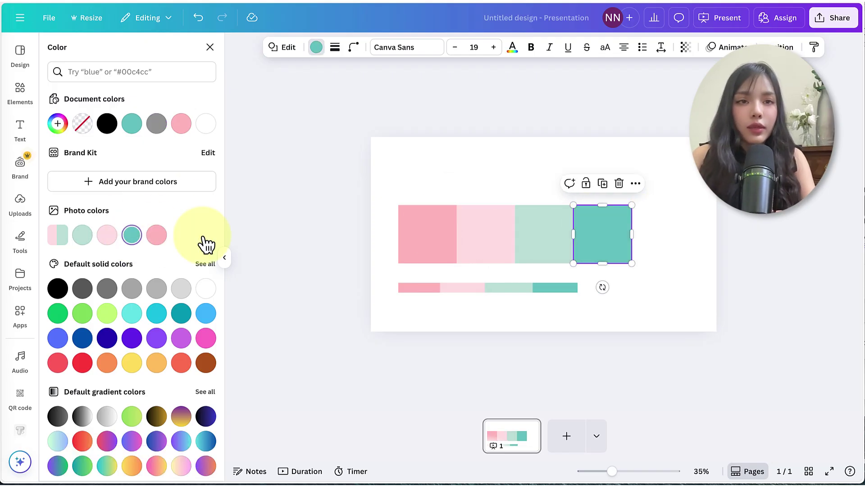
{"action": "key", "text": "ctrl+a"}
{"action": "mouse_move", "coordinate": [402, 183]}
{"action": "left_mouse_down"}
{"action": "mouse_move", "coordinate": [601, 266]}
{"action": "mouse_move", "coordinate": [583, 193]}
{"action": "mouse_move", "coordinate": [717, 223]}
{"action": "left_mouse_up"}
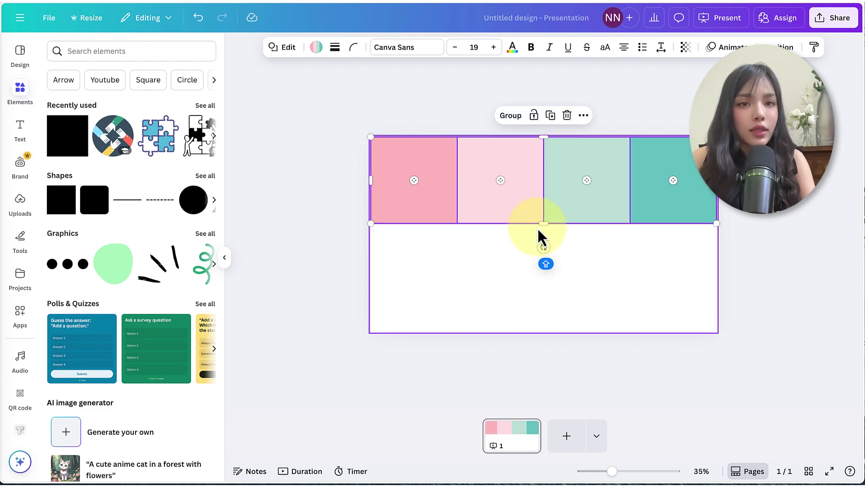
{"action": "left_click_drag", "start_coordinate": [544, 222], "coordinate": [546, 333]}
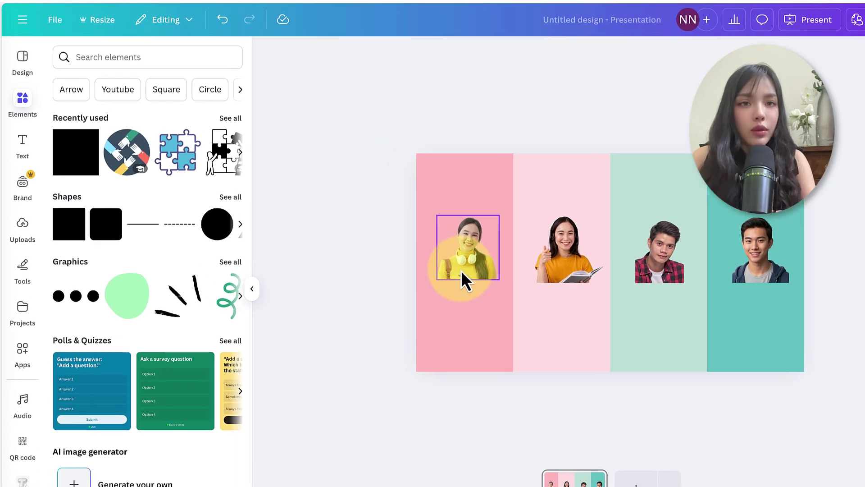
Step: Add the Member's Name headings and the captions under each of the four member photos
{"action": "left_click", "coordinate": [20, 131]}
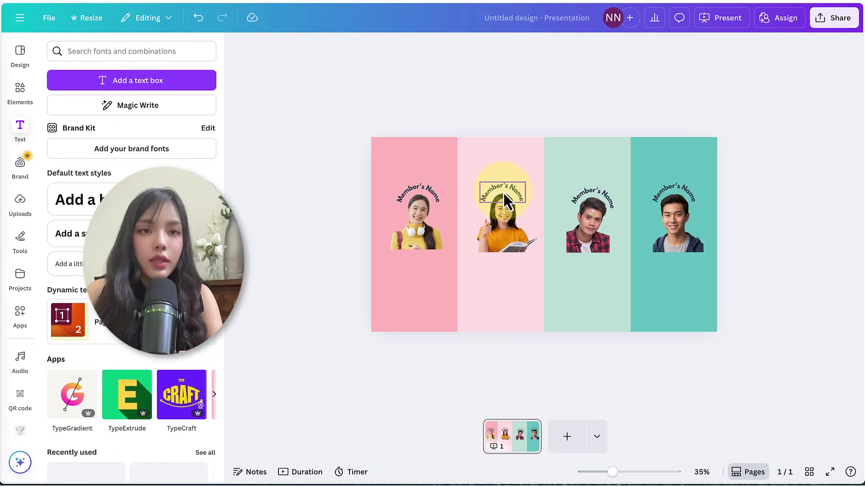
{"action": "left_click", "coordinate": [614, 197]}
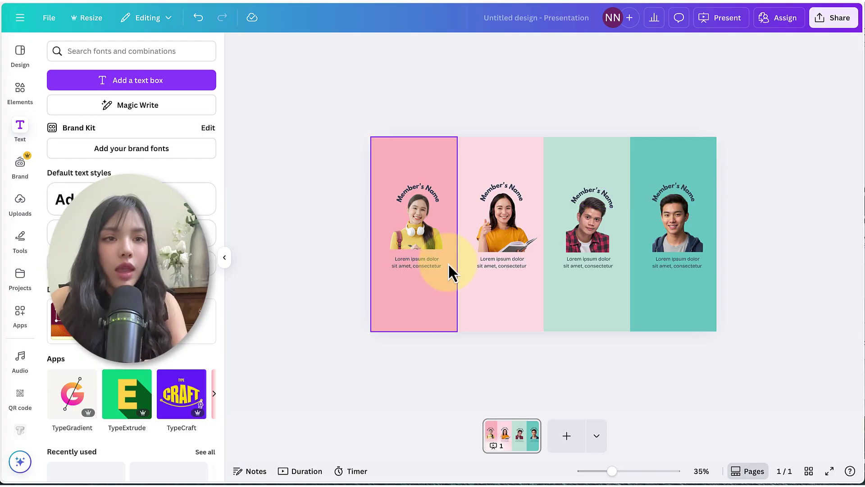
{"action": "left_click", "coordinate": [413, 263]}
{"action": "left_click", "coordinate": [509, 265]}
{"action": "left_click", "coordinate": [586, 266]}
{"action": "left_click", "coordinate": [682, 261]}
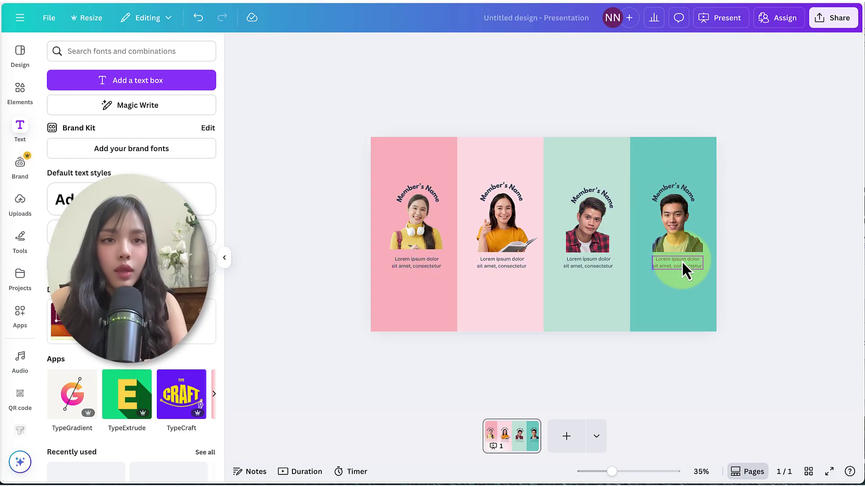
{"action": "left_click", "coordinate": [507, 301]}
Step: Group each of the four member columns with its background, photo and text
{"action": "left_click_drag", "start_coordinate": [355, 112], "coordinate": [443, 378]}
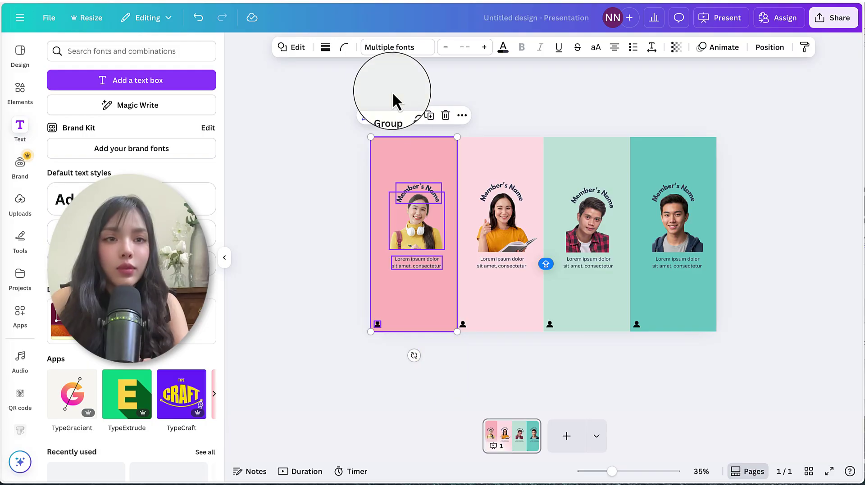
{"action": "left_click", "coordinate": [388, 118]}
{"action": "left_click_drag", "start_coordinate": [460, 129], "coordinate": [525, 343]}
{"action": "key", "text": "ctrl+g"}
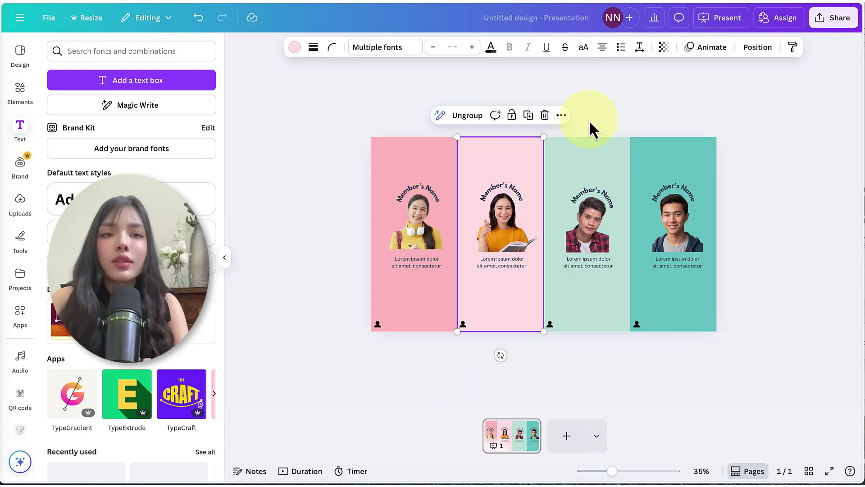
{"action": "left_click_drag", "start_coordinate": [589, 129], "coordinate": [624, 361]}
{"action": "key", "text": "ctrl+g"}
{"action": "left_click_drag", "start_coordinate": [632, 126], "coordinate": [715, 356]}
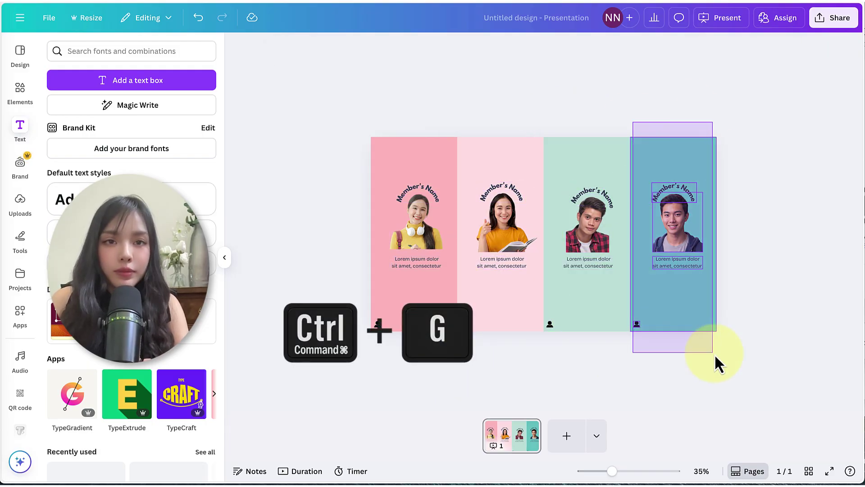
{"action": "key", "text": "ctrl+g"}
Step: Move the teal, mint, second and pink columns into a stack along the slide's right edge
{"action": "left_click_drag", "start_coordinate": [670, 289], "coordinate": [734, 290]}
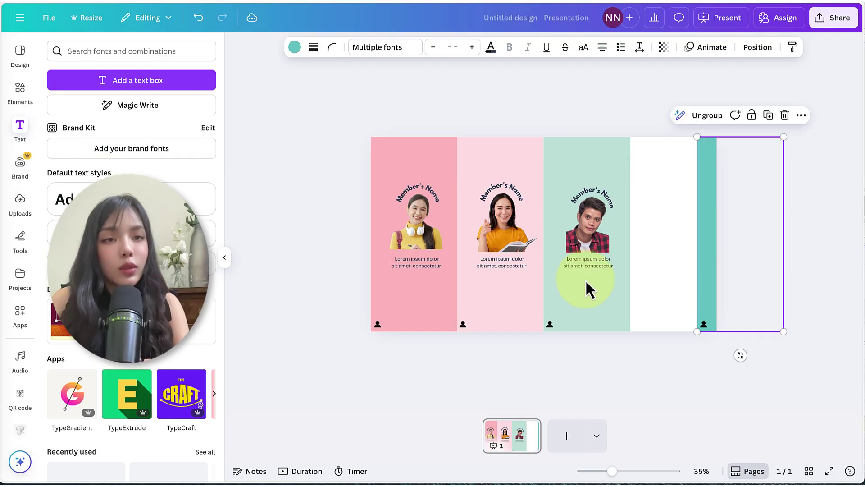
{"action": "left_click_drag", "start_coordinate": [585, 286], "coordinate": [706, 283]}
{"action": "left_click_drag", "start_coordinate": [496, 285], "coordinate": [693, 287]}
{"action": "left_click_drag", "start_coordinate": [425, 298], "coordinate": [686, 300]}
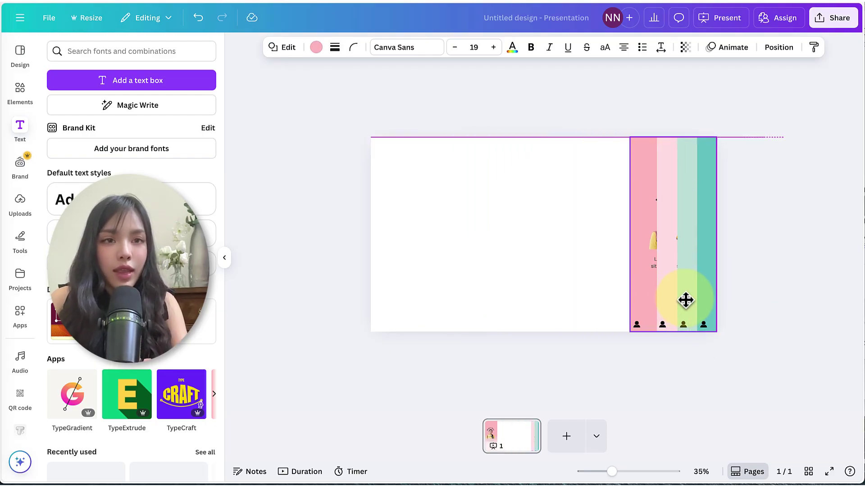
{"action": "left_click", "coordinate": [519, 258]}
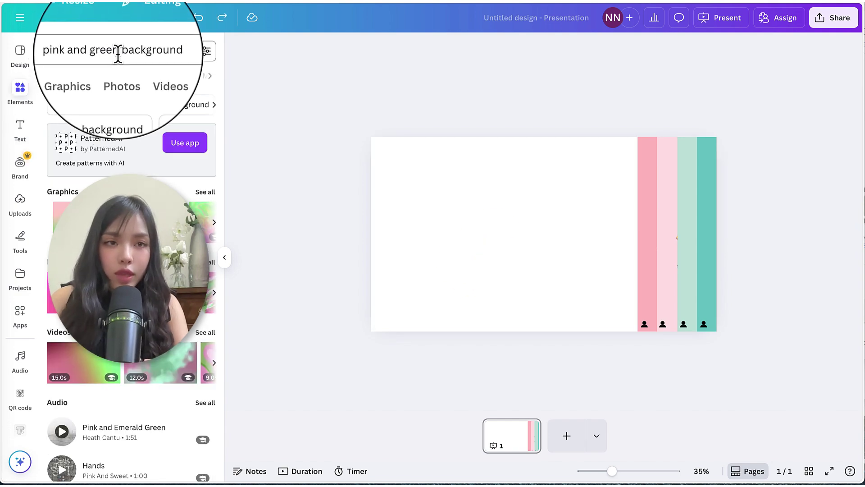
Step: Place the pink-and-green watercolor image on the left and bring in the Team Members title and logo
{"action": "left_click_drag", "start_coordinate": [77, 221], "coordinate": [516, 235]}
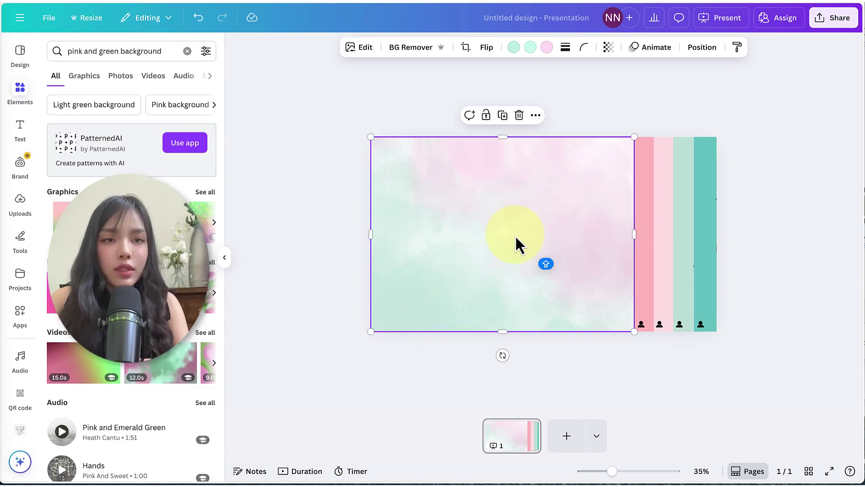
{"action": "key", "text": "ctrl+["}
{"action": "left_click", "coordinate": [491, 221]}
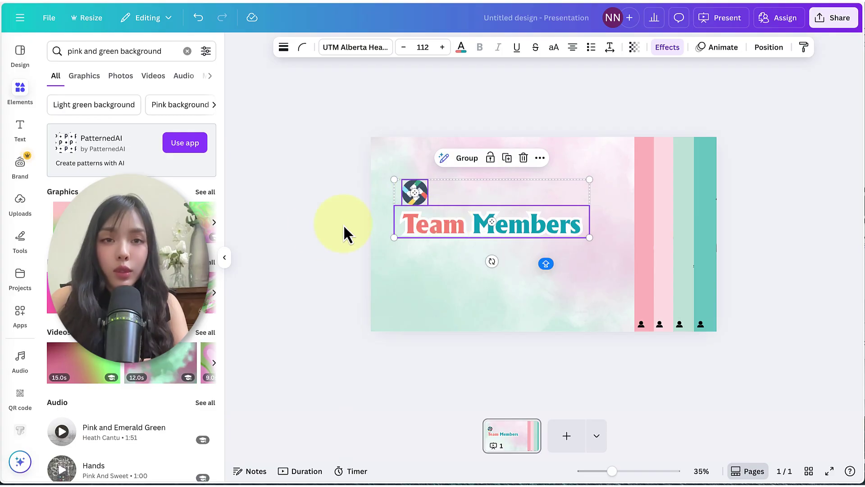
{"action": "left_click", "coordinate": [343, 224]}
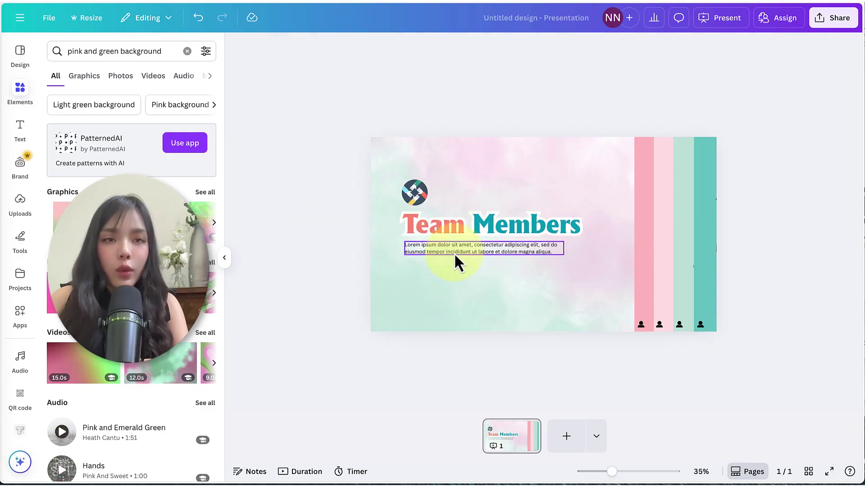
Step: Group the background, logo, title and body text, then duplicate the Team Members page
{"action": "left_click_drag", "start_coordinate": [346, 91], "coordinate": [622, 369]}
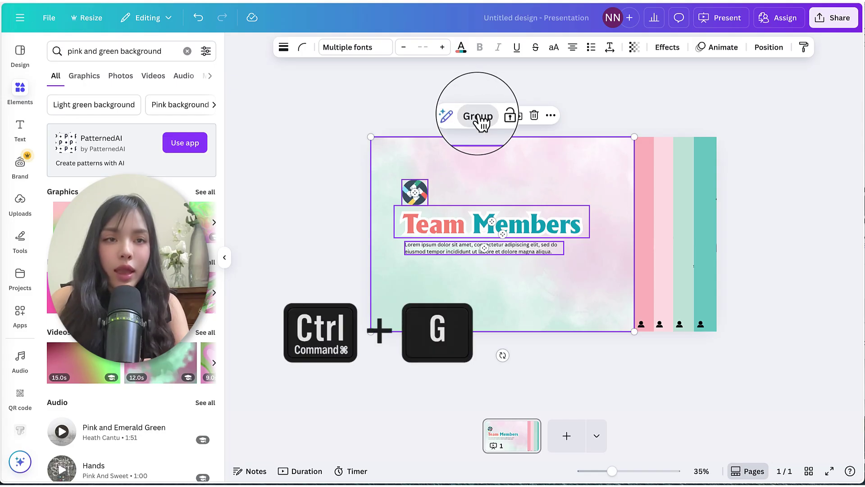
{"action": "left_click", "coordinate": [478, 116]}
{"action": "mouse_move", "coordinate": [512, 435]}
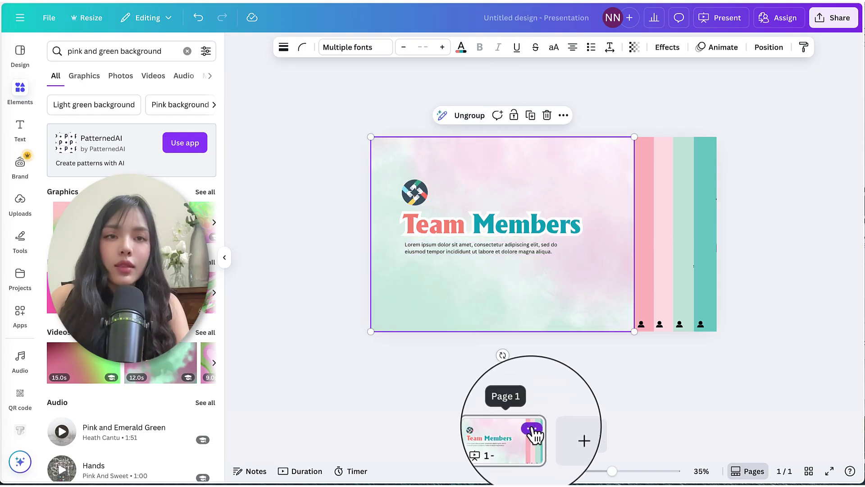
{"action": "left_click", "coordinate": [532, 428]}
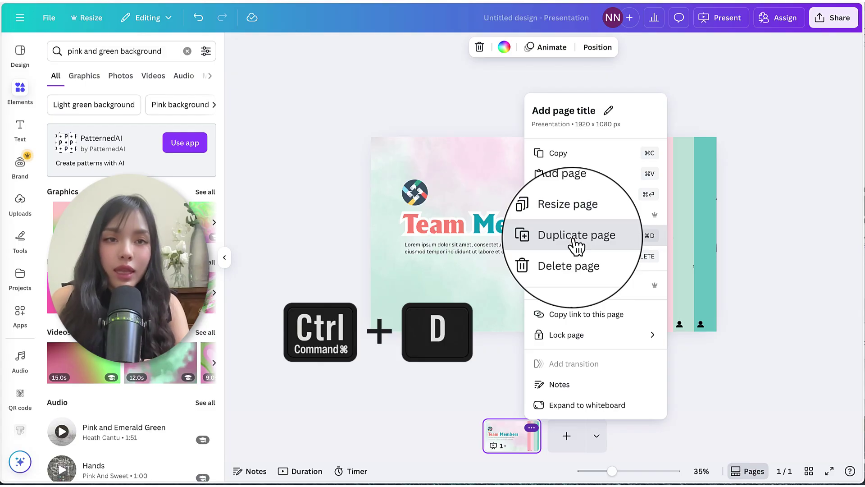
{"action": "left_click", "coordinate": [576, 236]}
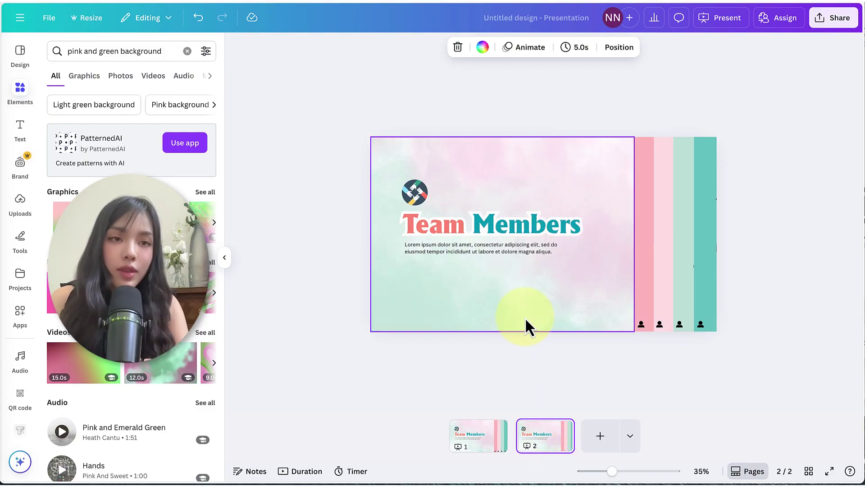
Step: On page 2, slide the coloured stripes and background left to reveal the first member card
{"action": "left_click", "coordinate": [641, 286], "text": "shift"}
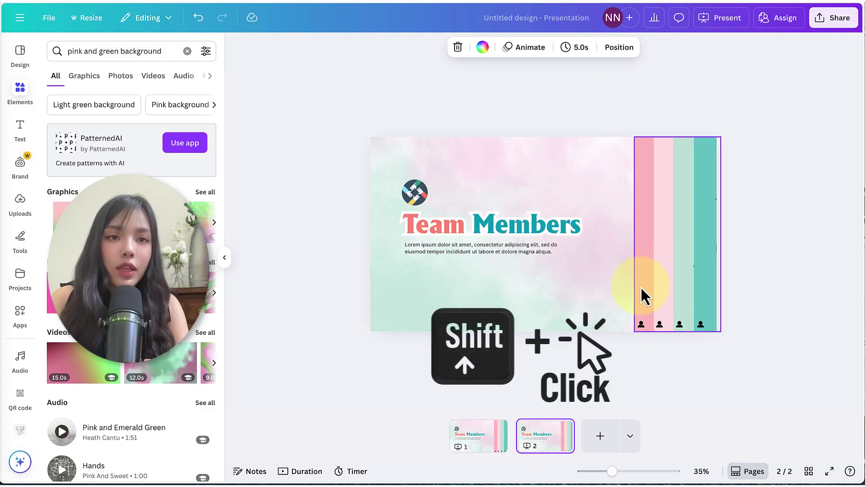
{"action": "left_click", "coordinate": [641, 287], "text": "shift"}
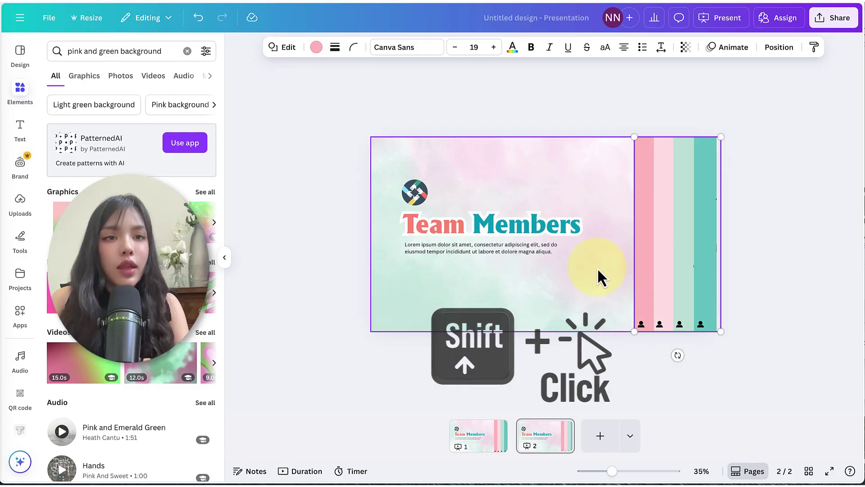
{"action": "mouse_move", "coordinate": [597, 267]}
{"action": "left_mouse_down"}
{"action": "mouse_move", "coordinate": [526, 254]}
{"action": "mouse_move", "coordinate": [536, 252]}
{"action": "left_mouse_up"}
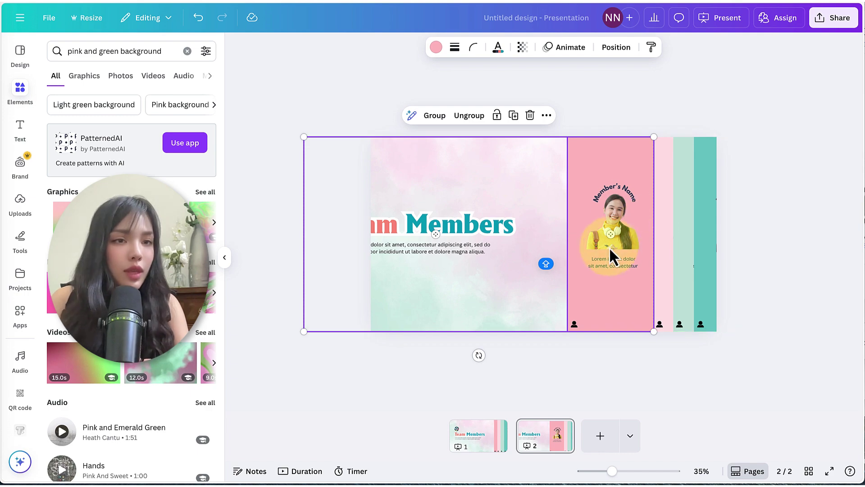
Step: Duplicate page 2 as page 3 and slide its content left to reveal the second card
{"action": "left_click", "coordinate": [552, 441]}
{"action": "key", "text": "ctrl+d"}
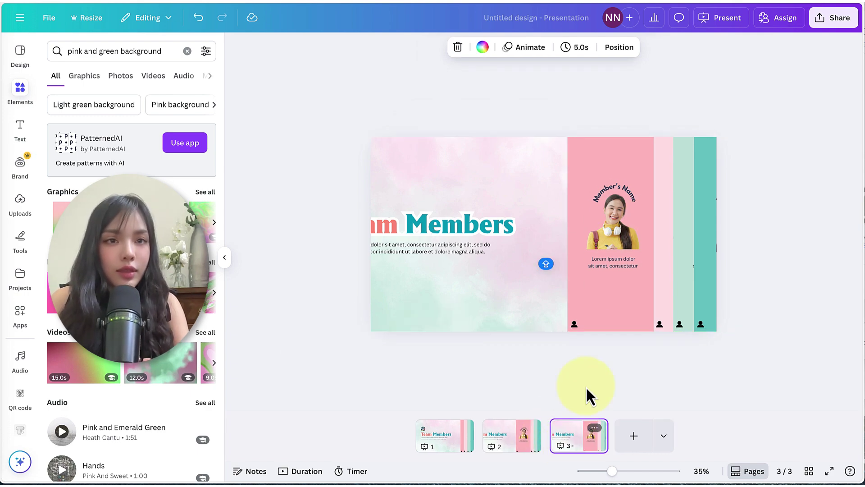
{"action": "left_click", "coordinate": [659, 272]}
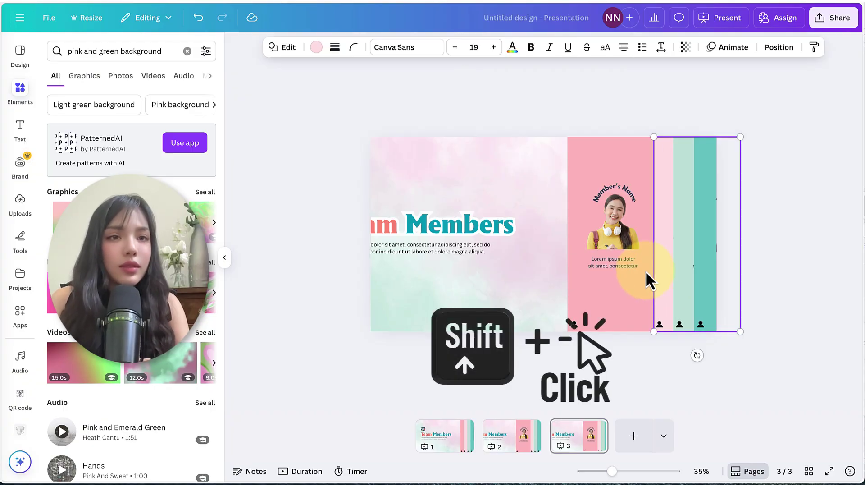
{"action": "left_click", "coordinate": [618, 269], "text": "shift"}
{"action": "left_click", "coordinate": [521, 275], "text": "shift"}
{"action": "left_click_drag", "start_coordinate": [630, 281], "coordinate": [569, 282]}
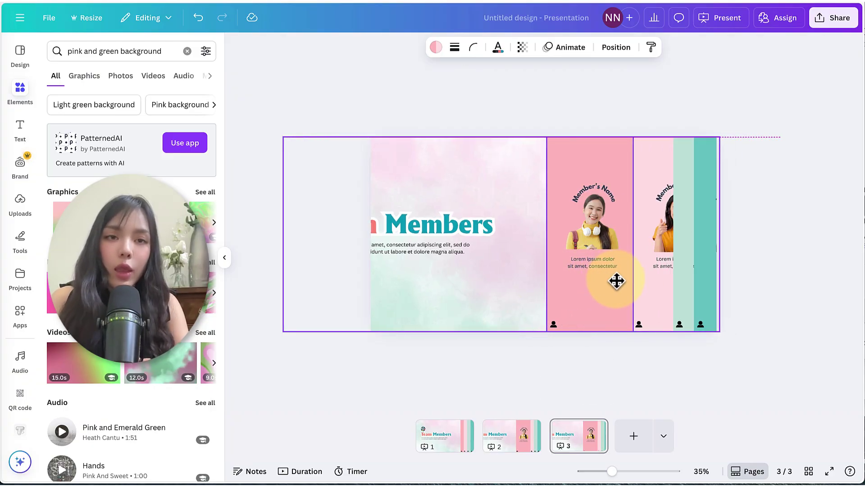
Step: Duplicate page 3 as page 4 and slide its content left to reveal the teal card
{"action": "left_click", "coordinate": [590, 446]}
{"action": "key", "text": "ctrl+d"}
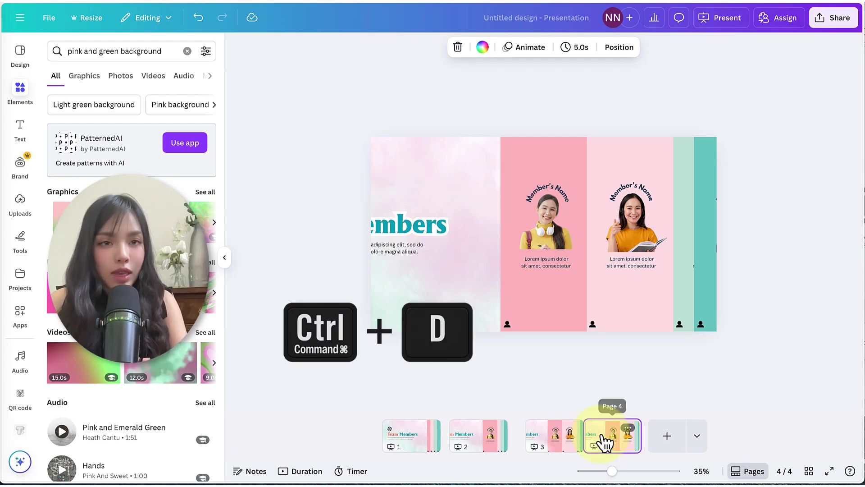
{"action": "left_click", "coordinate": [639, 266]}
{"action": "left_click", "coordinate": [555, 280], "text": "shift"}
{"action": "left_click", "coordinate": [472, 280], "text": "shift"}
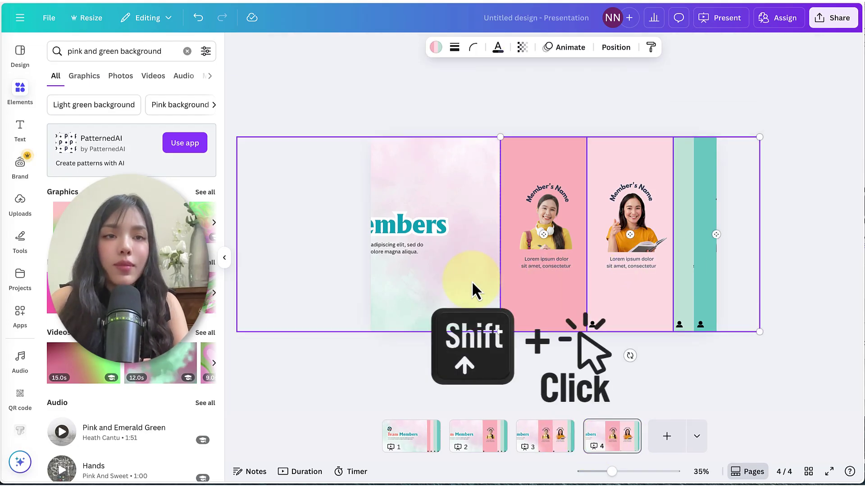
{"action": "left_click_drag", "start_coordinate": [613, 285], "coordinate": [566, 284]}
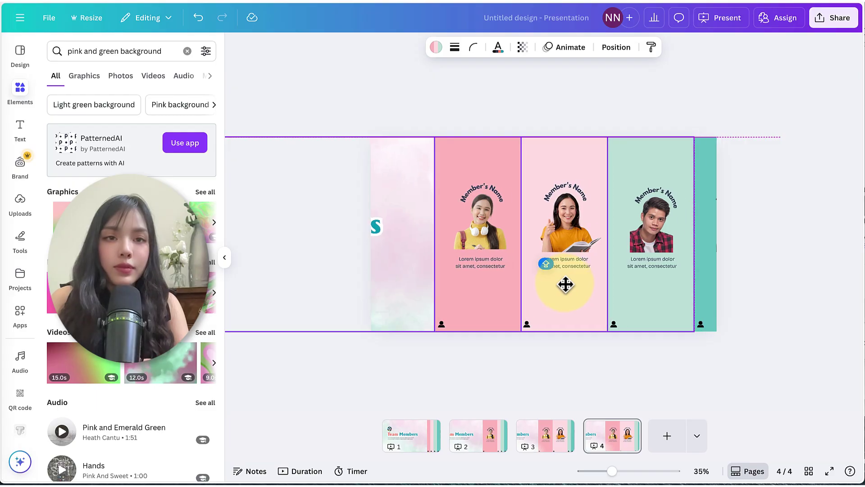
Step: Duplicate page 4 as page 5 and shift everything left so all four cards fit
{"action": "key", "text": "ctrl+d"}
{"action": "key", "text": "ctrl+a"}
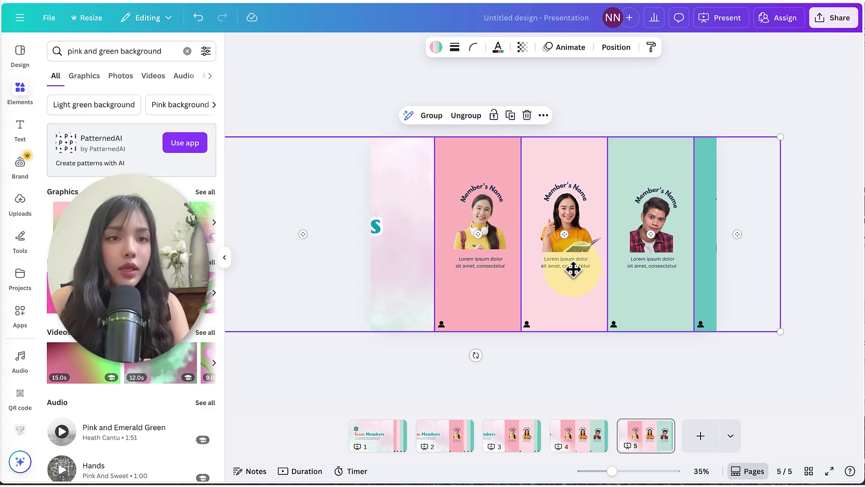
{"action": "left_click_drag", "start_coordinate": [570, 264], "coordinate": [529, 270]}
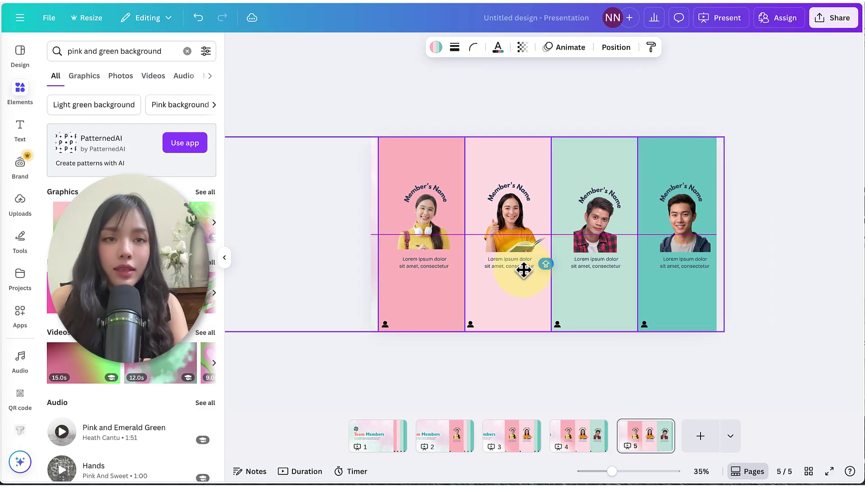
{"action": "left_click_drag", "start_coordinate": [529, 270], "coordinate": [519, 270]}
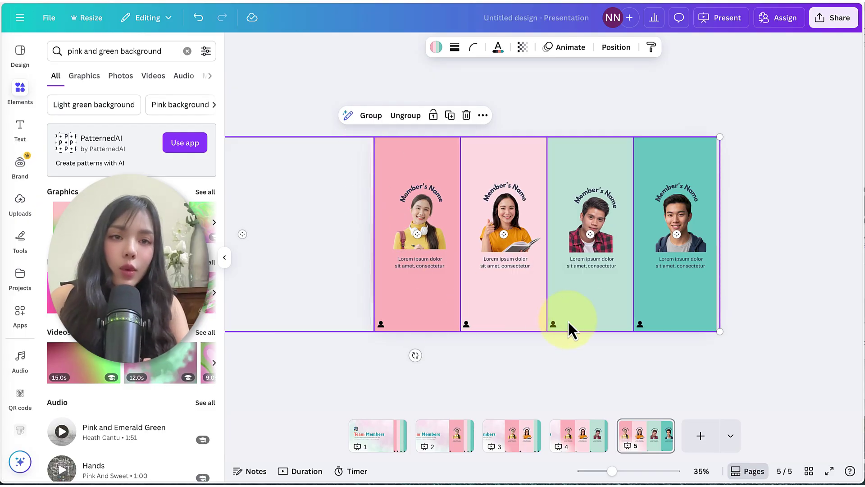
{"action": "left_click", "coordinate": [495, 391]}
{"action": "mouse_move", "coordinate": [411, 436]}
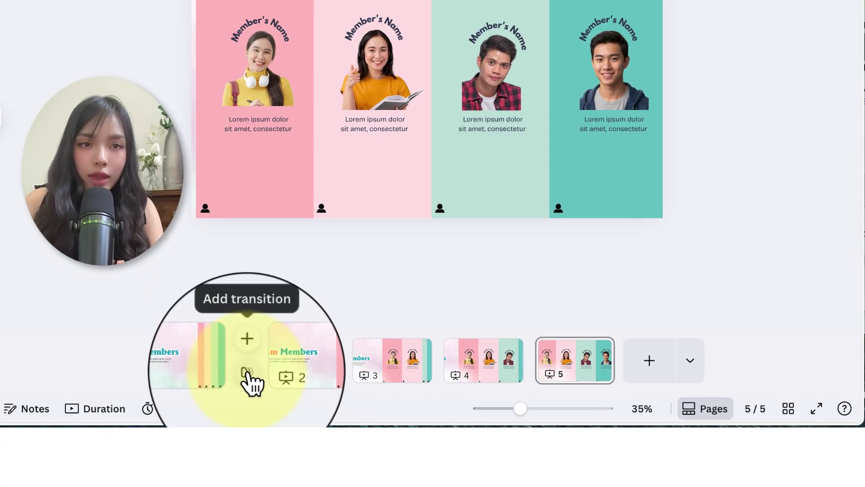
Step: Apply a roughly 2.1-second Match & Move transition between all five pages
{"action": "left_click", "coordinate": [248, 375]}
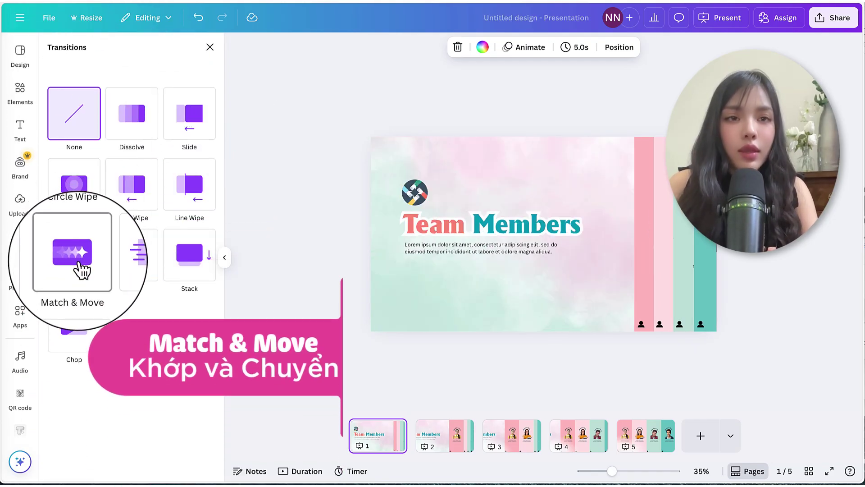
{"action": "left_click", "coordinate": [76, 262]}
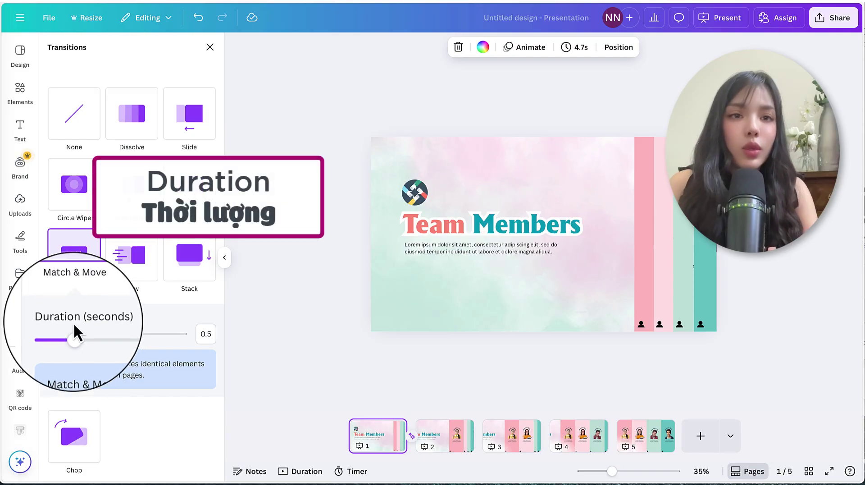
{"action": "left_click_drag", "start_coordinate": [74, 334], "coordinate": [143, 334]}
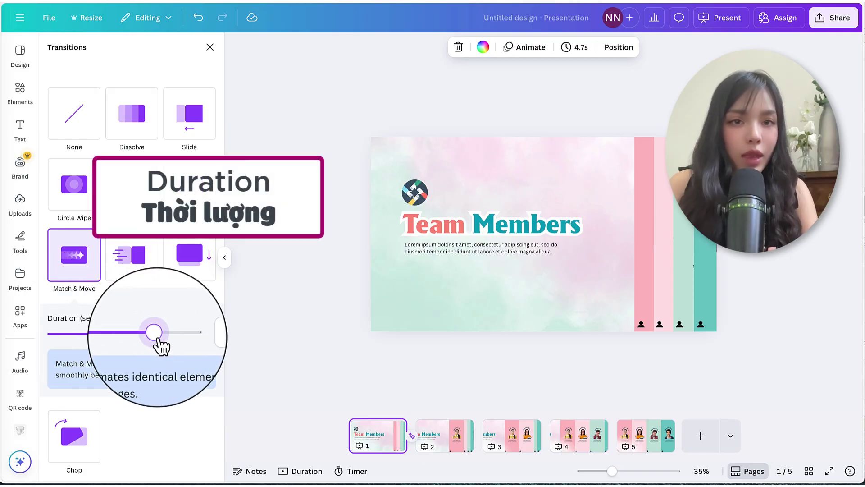
{"action": "scroll", "coordinate": [168, 325], "scroll_direction": "down", "scroll_amount": 2}
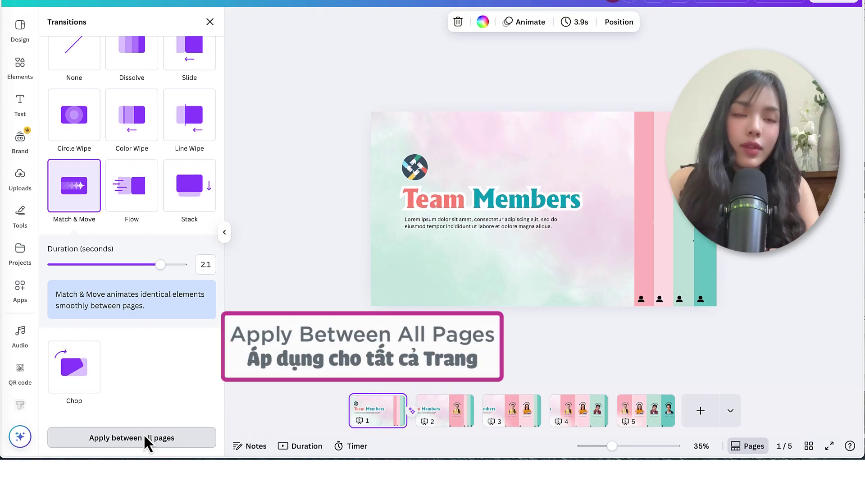
{"action": "left_click", "coordinate": [143, 434]}
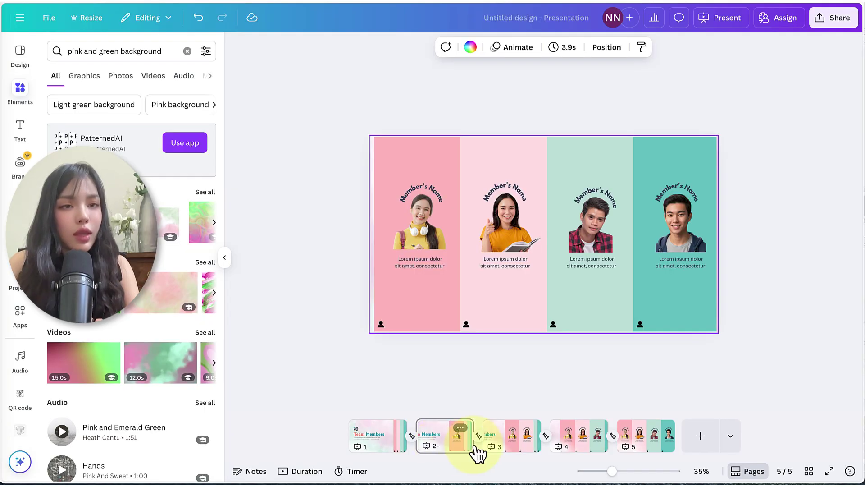
Step: Delete the selected pages 2 to 4 and return to the Team Members title page
{"action": "left_click", "coordinate": [530, 453]}
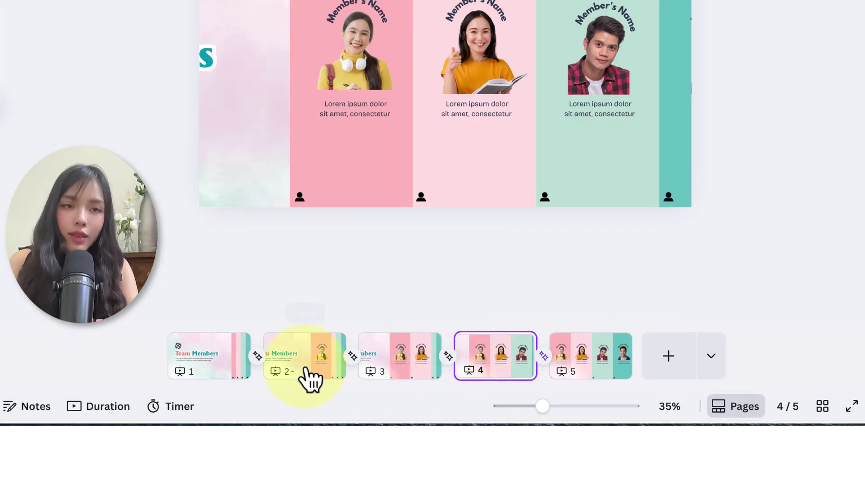
{"action": "left_click", "coordinate": [307, 367]}
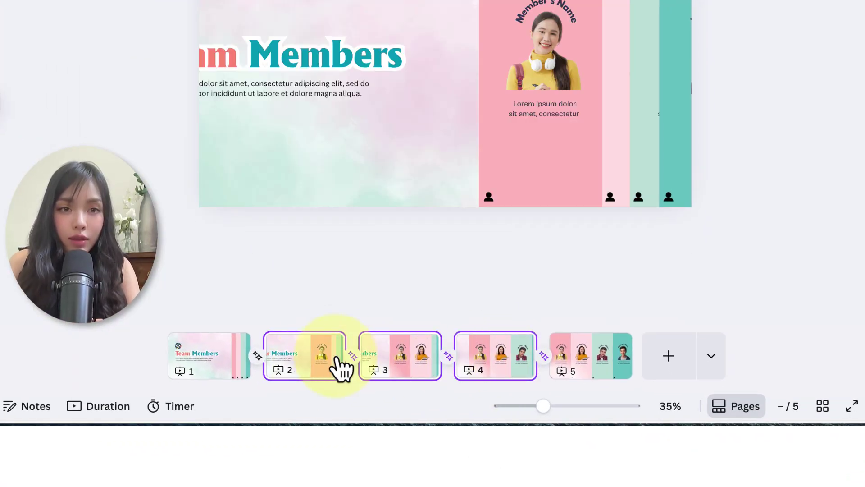
{"action": "key", "text": "Delete"}
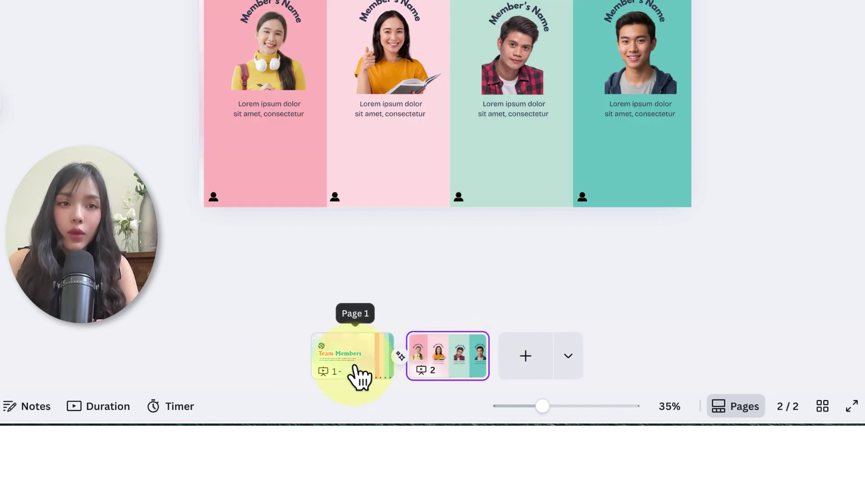
{"action": "left_click", "coordinate": [360, 375]}
Step: Preview the Match & Move transitions through pages 2 to 5, then replay from the title page to page 4
{"action": "left_click", "coordinate": [444, 368]}
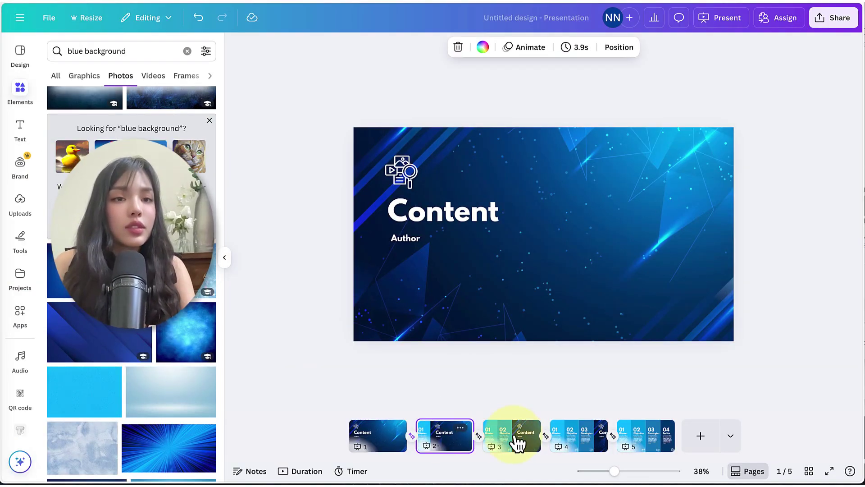
{"action": "left_click", "coordinate": [518, 441]}
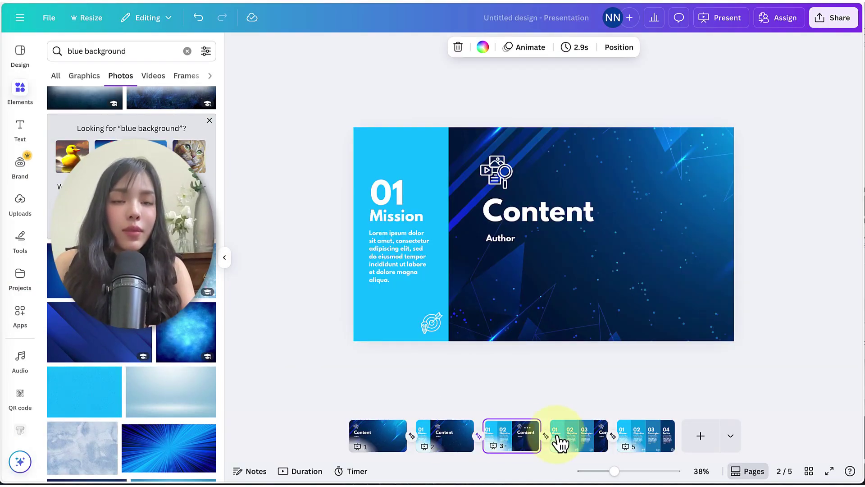
{"action": "left_click", "coordinate": [581, 441]}
{"action": "left_click", "coordinate": [639, 439]}
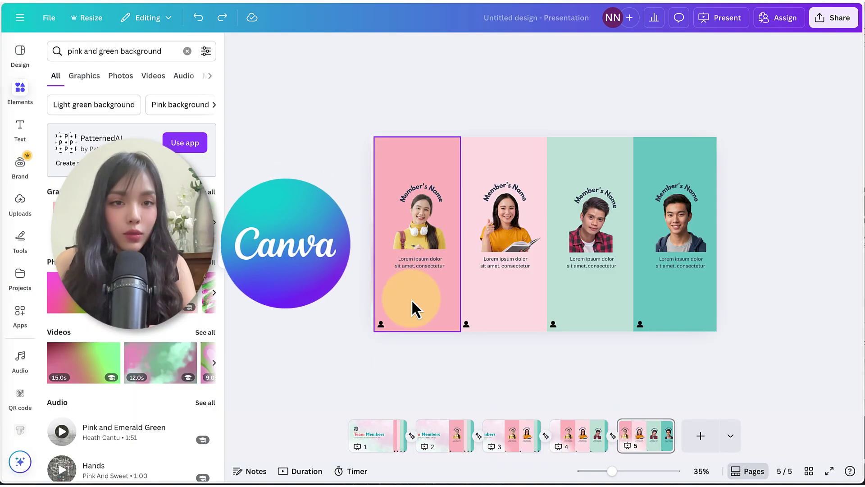
{"action": "left_click", "coordinate": [372, 442]}
{"action": "left_click", "coordinate": [446, 442]}
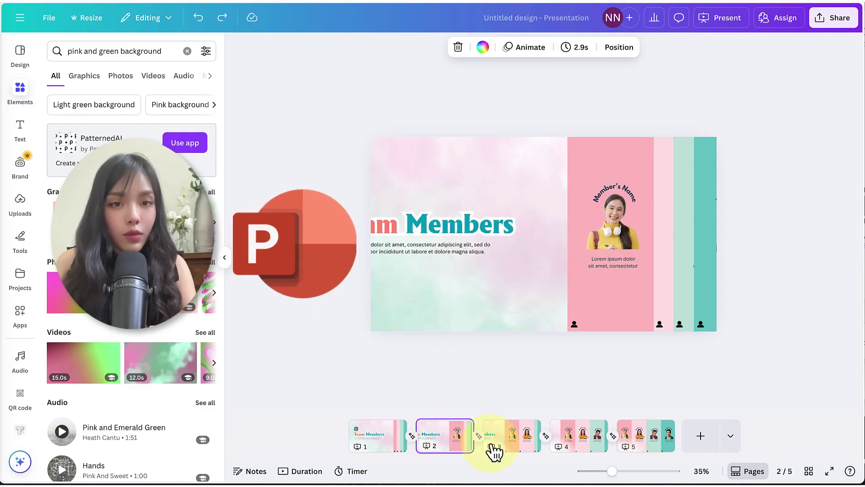
{"action": "left_click", "coordinate": [494, 451]}
{"action": "left_click", "coordinate": [577, 446]}
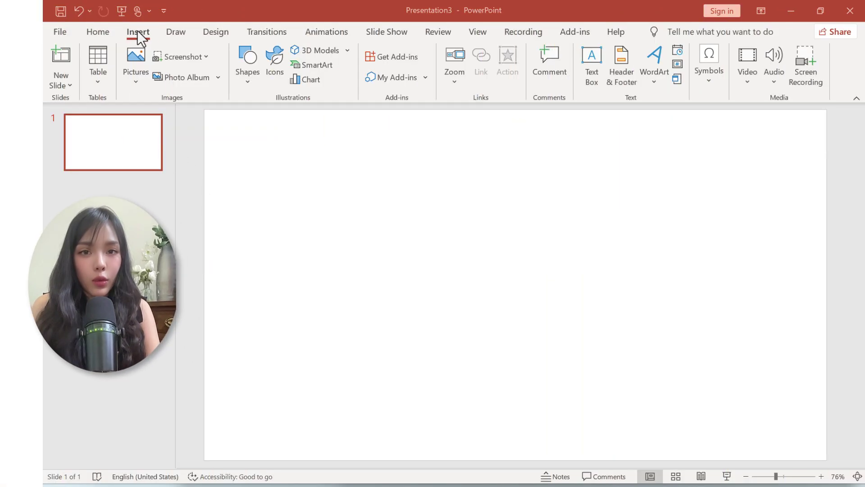
Step: Draw a tall rectangle on the slide with no outline
{"action": "left_click", "coordinate": [246, 75]}
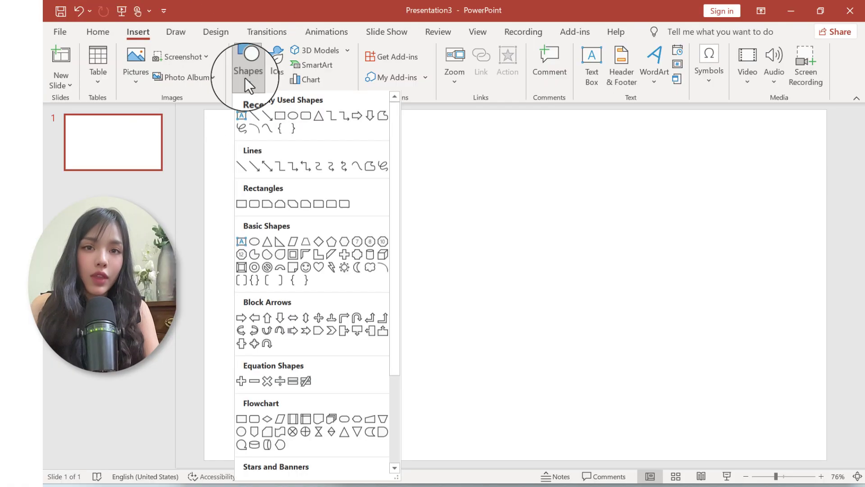
{"action": "left_click", "coordinate": [277, 115]}
{"action": "left_click_drag", "start_coordinate": [254, 170], "coordinate": [362, 327]}
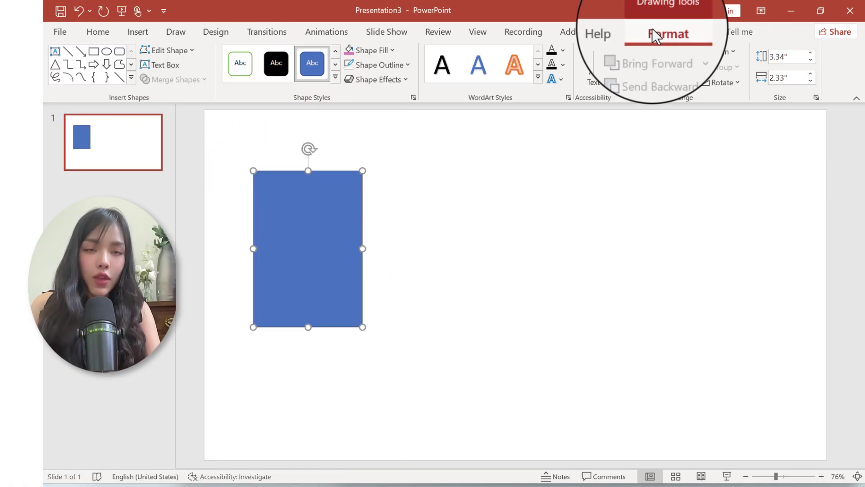
{"action": "left_click", "coordinate": [366, 69]}
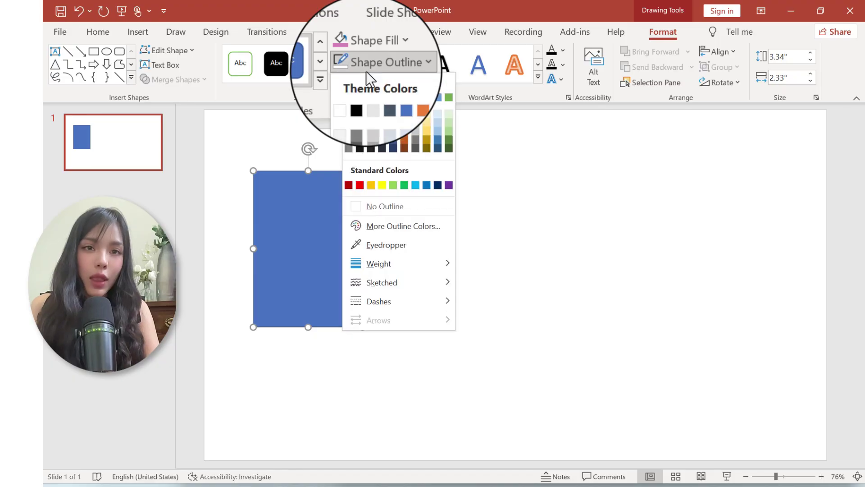
{"action": "left_click", "coordinate": [369, 207]}
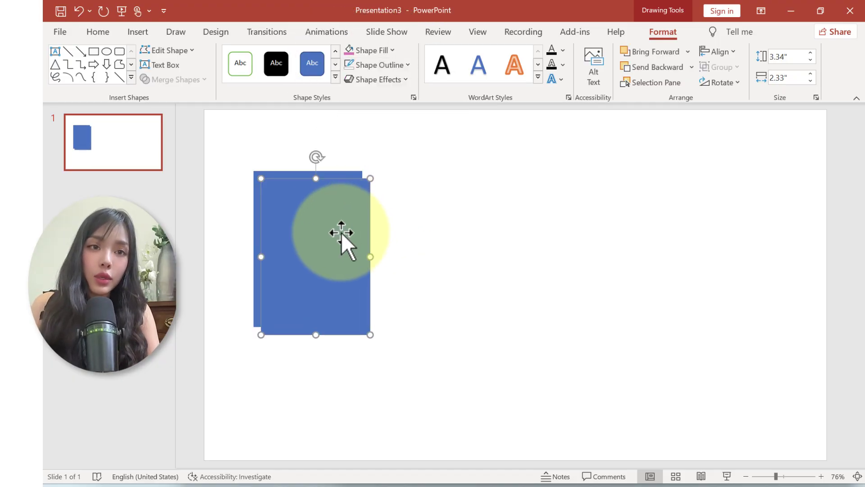
Step: Duplicate it into four columns, colouring columns three and four with purples from the gradient bar
{"action": "mouse_move", "coordinate": [341, 233]}
{"action": "left_mouse_down"}
{"action": "mouse_move", "coordinate": [445, 224]}
{"action": "mouse_move", "coordinate": [539, 248]}
{"action": "left_mouse_up"}
{"action": "key", "text": "ctrl+d"}
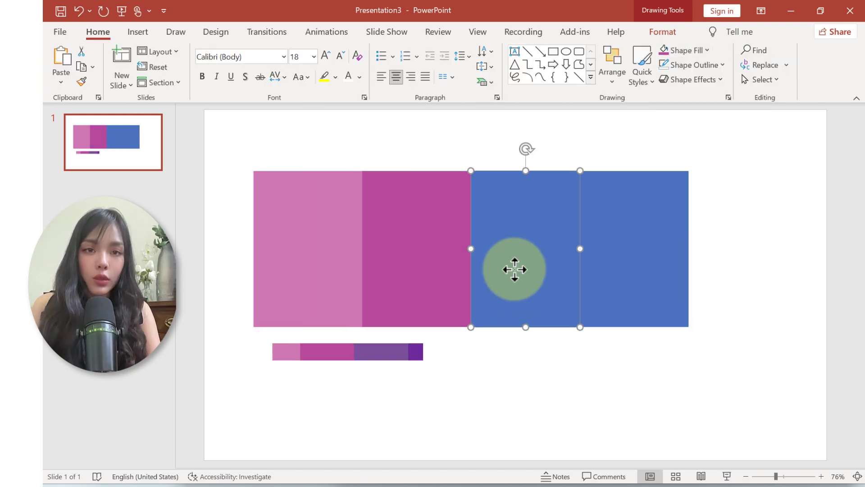
{"action": "left_click", "coordinate": [384, 352]}
{"action": "left_click", "coordinate": [695, 248]}
{"action": "left_click", "coordinate": [392, 351]}
Step: Group the four columns and stretch the group from the top-left corner to fill the slide
{"action": "key", "text": "ctrl+a"}
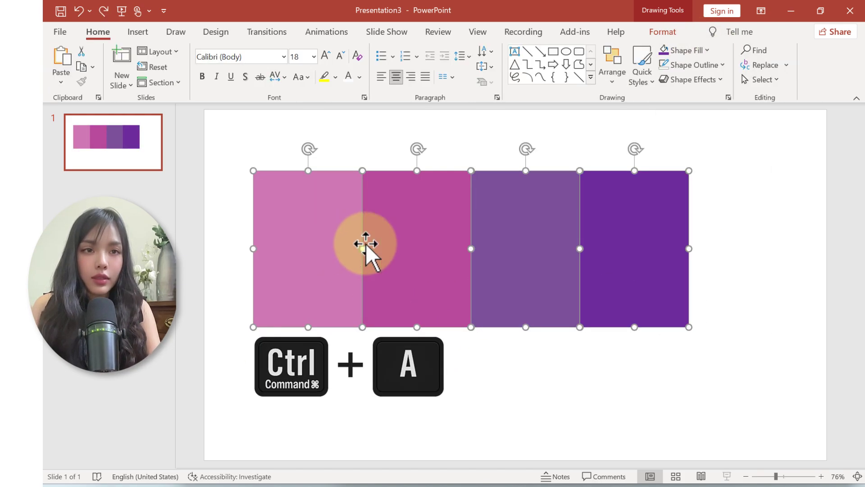
{"action": "key", "text": "ctrl+g"}
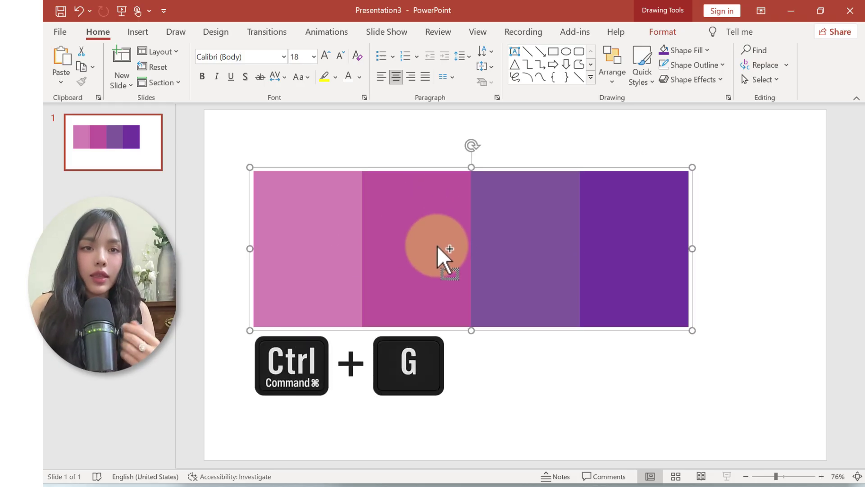
{"action": "left_click_drag", "start_coordinate": [437, 245], "coordinate": [339, 164]}
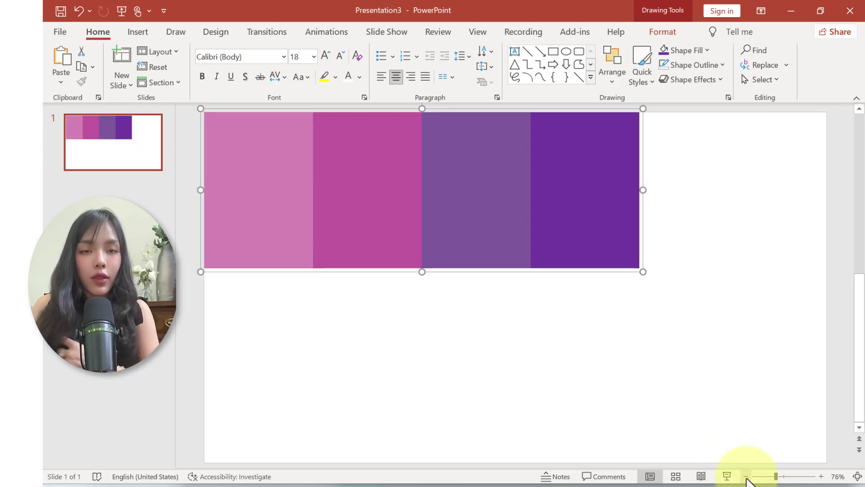
{"action": "left_click", "coordinate": [746, 476]}
{"action": "left_click_drag", "start_coordinate": [617, 273], "coordinate": [764, 426]}
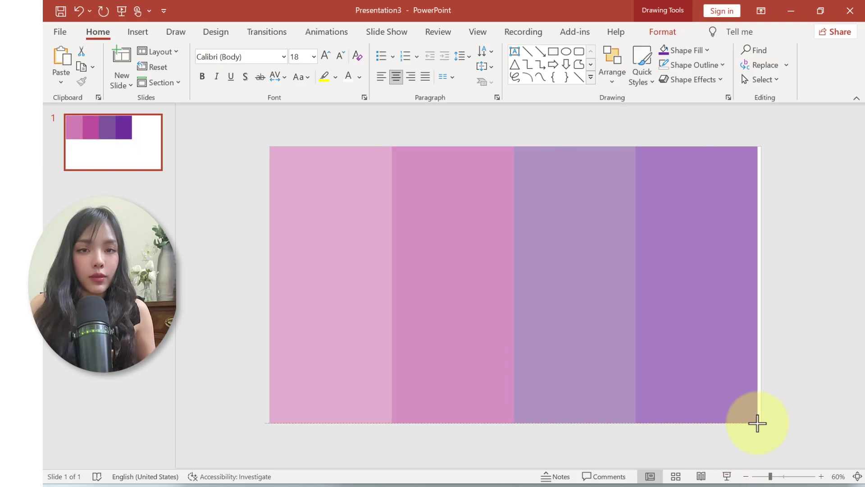
{"action": "key", "text": "Escape"}
{"action": "scroll", "coordinate": [356, 256], "scroll_direction": "down", "scroll_amount": 1, "text": "ctrl"}
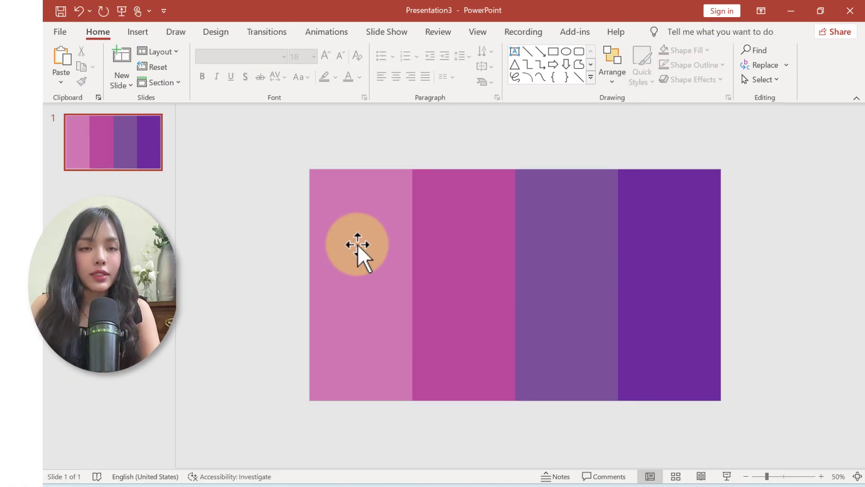
Step: Paste the 01–04 number labels and Lorem ipsum descriptions onto the columns
{"action": "key", "text": "ctrl+v"}
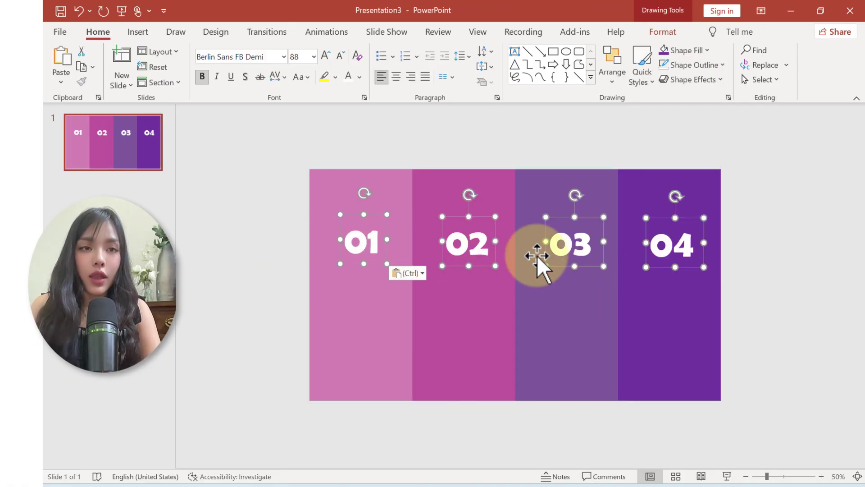
{"action": "key", "text": "ctrl+v"}
{"action": "left_click", "coordinate": [270, 303]}
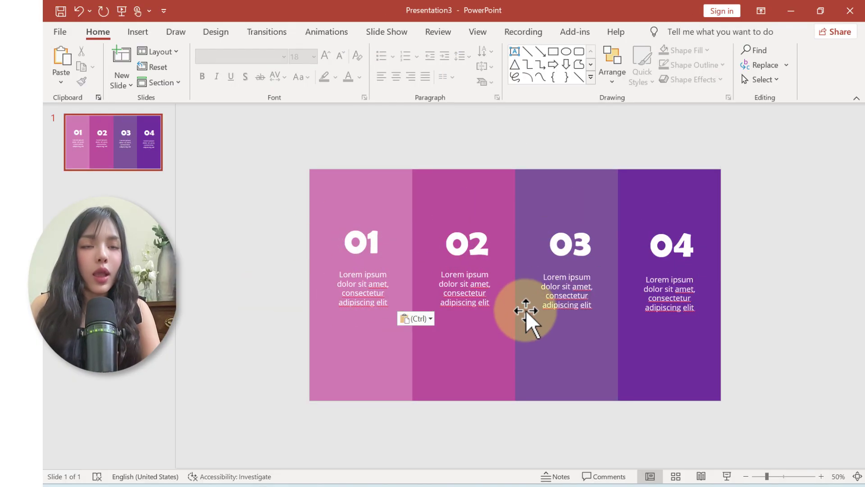
Step: Group all the column objects and lay the purple background picture over the slide
{"action": "left_click", "coordinate": [496, 384]}
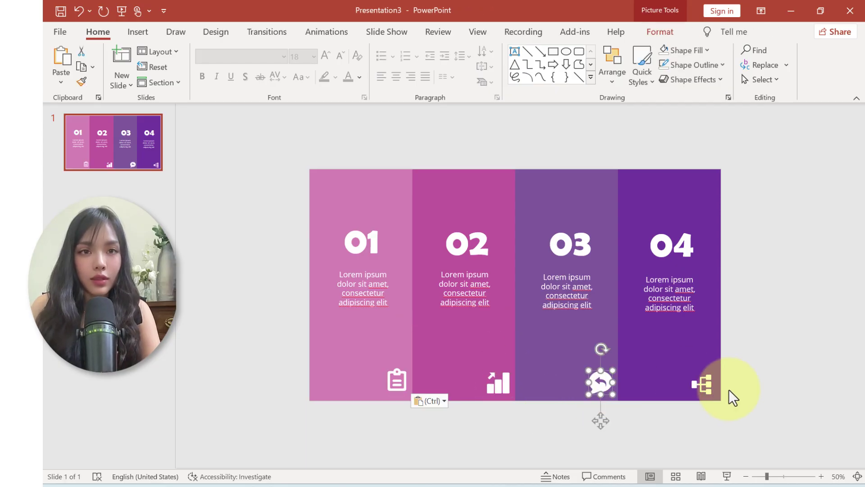
{"action": "key", "text": "ctrl+a"}
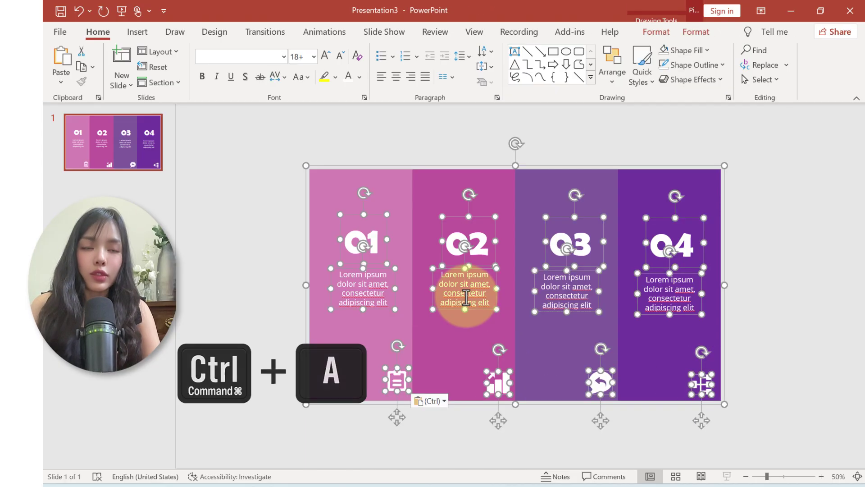
{"action": "right_click", "coordinate": [563, 217]}
{"action": "mouse_move", "coordinate": [601, 306]}
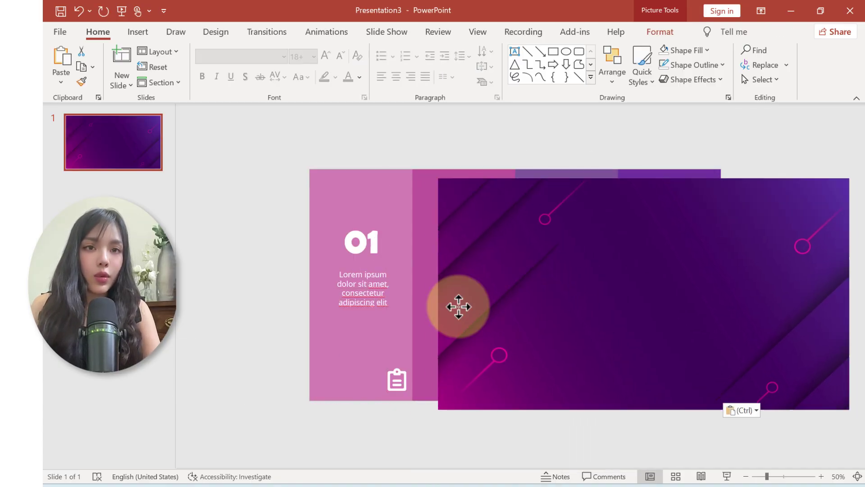
{"action": "mouse_move", "coordinate": [458, 306]}
{"action": "left_mouse_down"}
{"action": "mouse_move", "coordinate": [412, 290]}
{"action": "mouse_move", "coordinate": [412, 282]}
{"action": "left_mouse_up"}
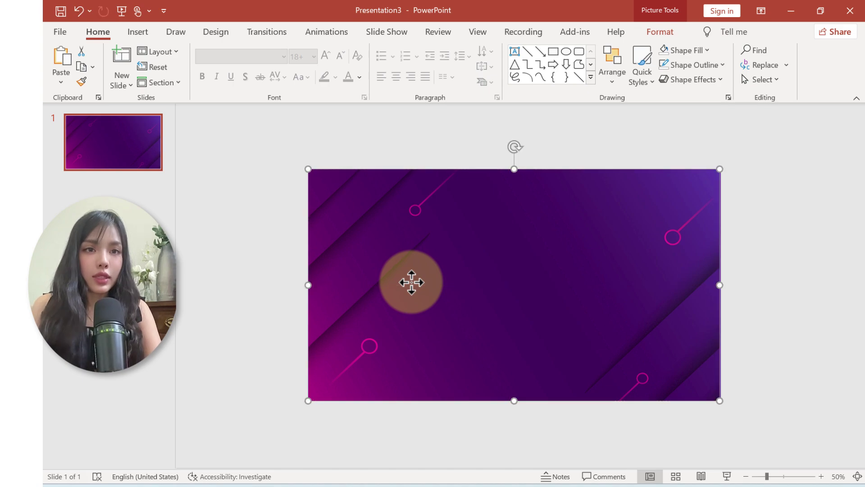
Step: Paste the 'Content' title, 'Author' line and document-and-gear icon onto the purple background
{"action": "key", "text": "ctrl+v"}
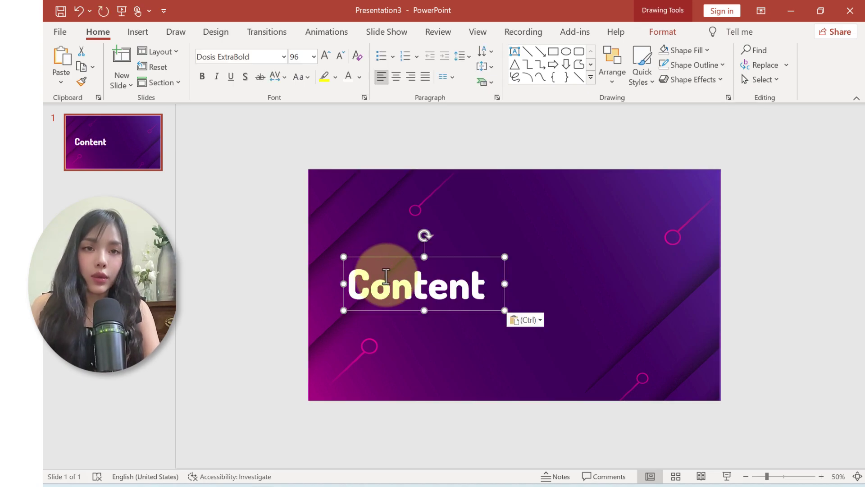
{"action": "key", "text": "ctrl+v"}
{"action": "left_click", "coordinate": [376, 246]}
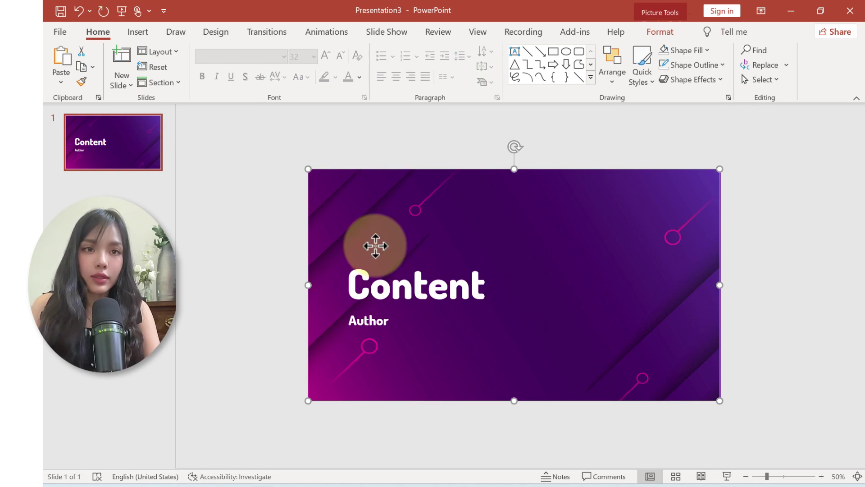
{"action": "key", "text": "ctrl+v"}
Step: Group the background, icon, 'Content' title and 'Author' line into one object
{"action": "left_click", "coordinate": [386, 268], "text": "shift"}
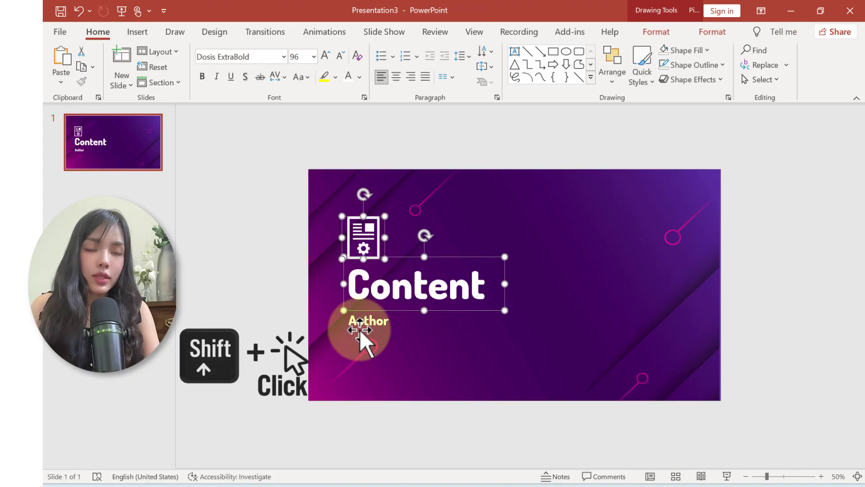
{"action": "left_click", "coordinate": [369, 321], "text": "shift"}
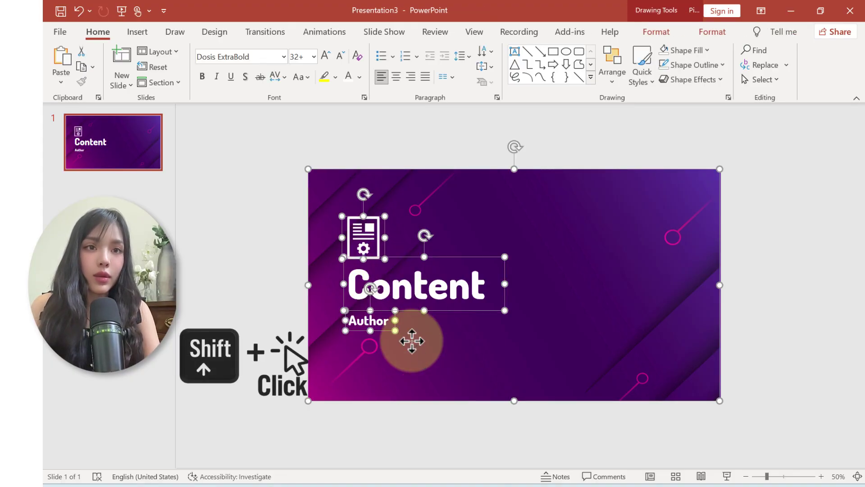
{"action": "right_click", "coordinate": [546, 328]}
{"action": "mouse_move", "coordinate": [579, 158]}
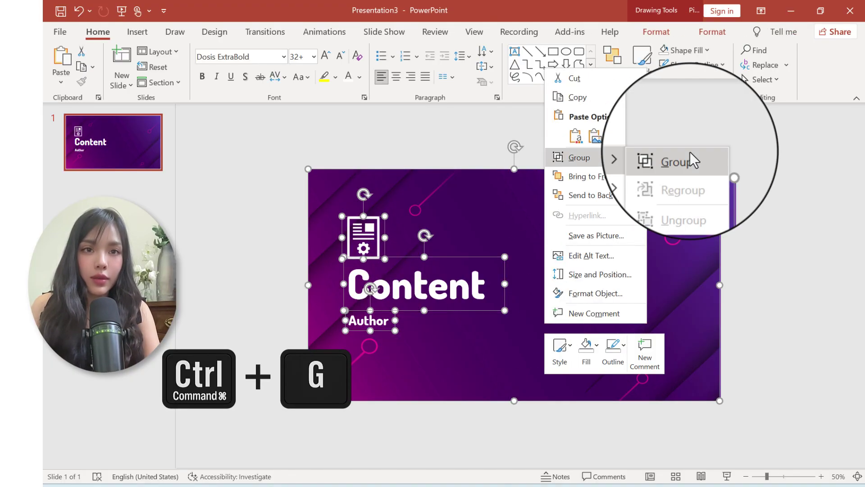
{"action": "left_click", "coordinate": [688, 154]}
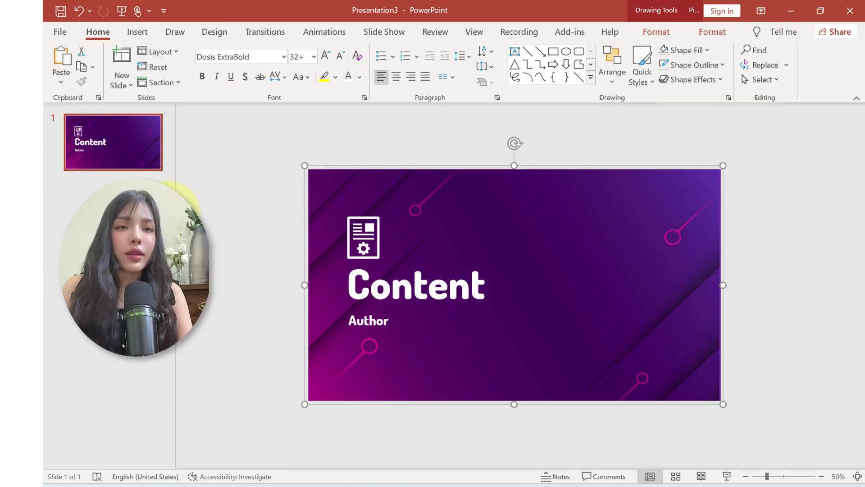
{"action": "left_click", "coordinate": [125, 151]}
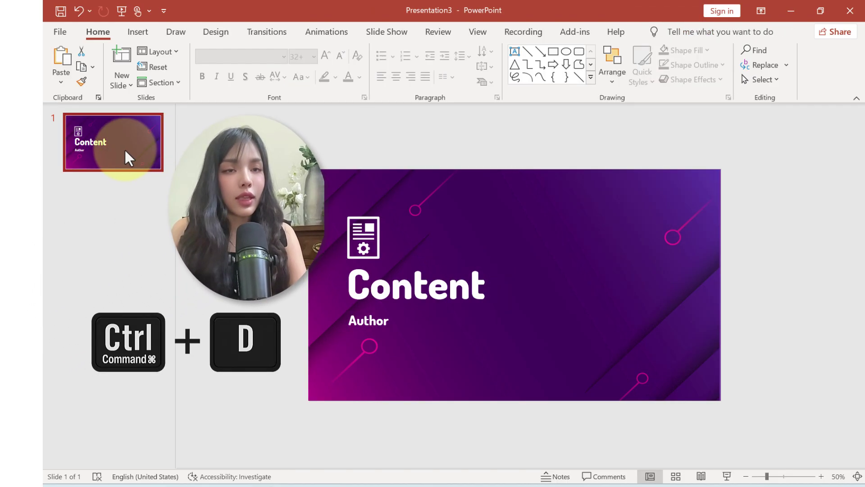
Step: Create slides 2 and 3, pushing the purple title panel right to reveal columns 01 and 02
{"action": "key", "text": "ctrl+d"}
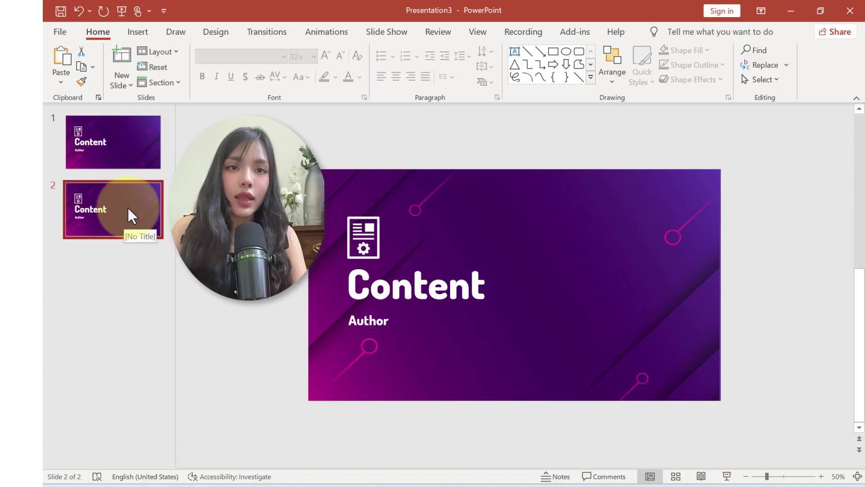
{"action": "left_click", "coordinate": [386, 213]}
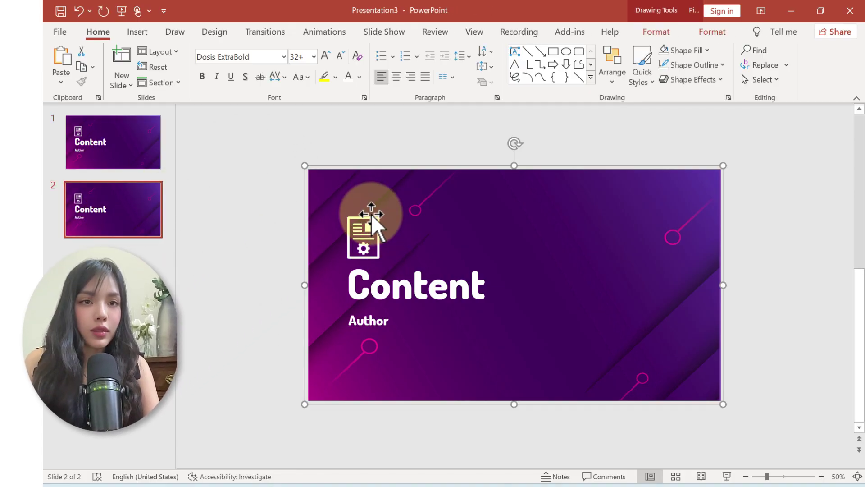
{"action": "left_click_drag", "start_coordinate": [371, 214], "coordinate": [476, 215]}
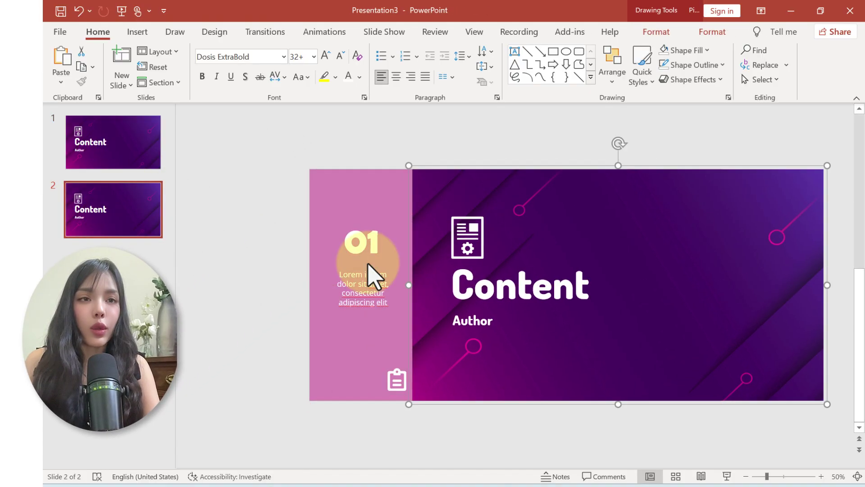
{"action": "left_click", "coordinate": [134, 224]}
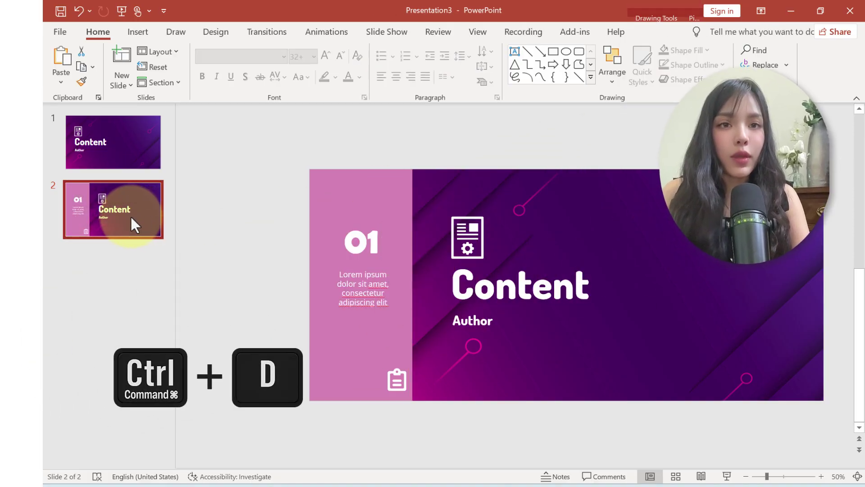
{"action": "key", "text": "ctrl+d"}
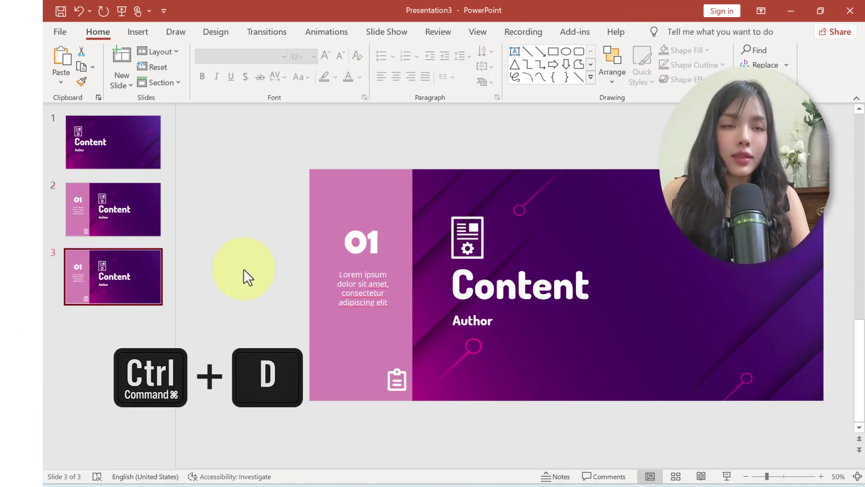
{"action": "left_click", "coordinate": [479, 309]}
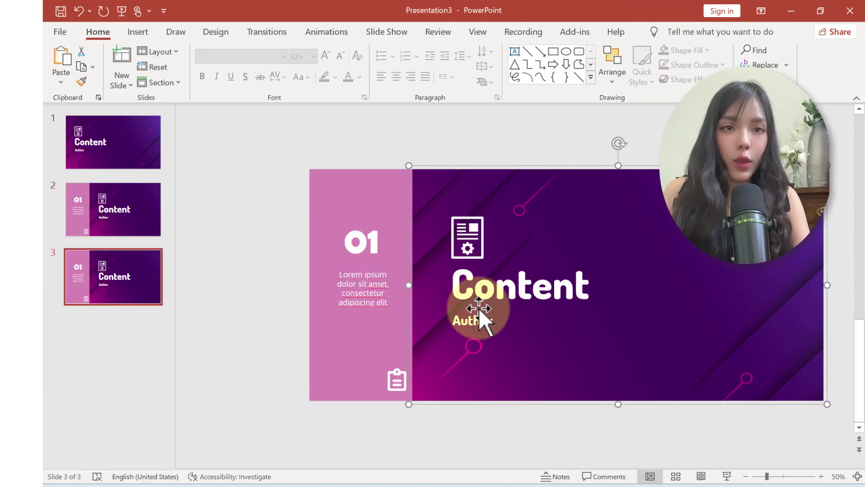
{"action": "left_click_drag", "start_coordinate": [480, 308], "coordinate": [582, 308]}
Step: Create slides 4 and 5 revealing columns 03 and 04, then select all slides
{"action": "left_click", "coordinate": [128, 280]}
{"action": "key", "text": "ctrl+d"}
{"action": "left_click", "coordinate": [142, 347]}
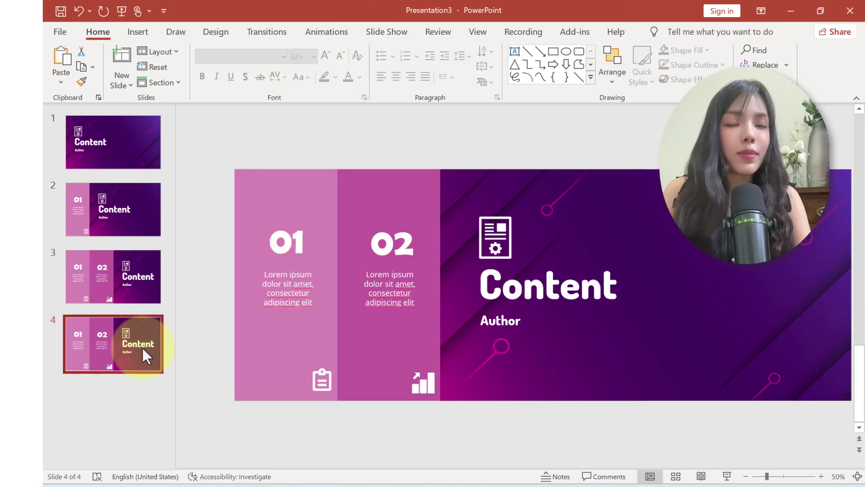
{"action": "left_click", "coordinate": [508, 331]}
{"action": "left_click_drag", "start_coordinate": [507, 331], "coordinate": [559, 331]}
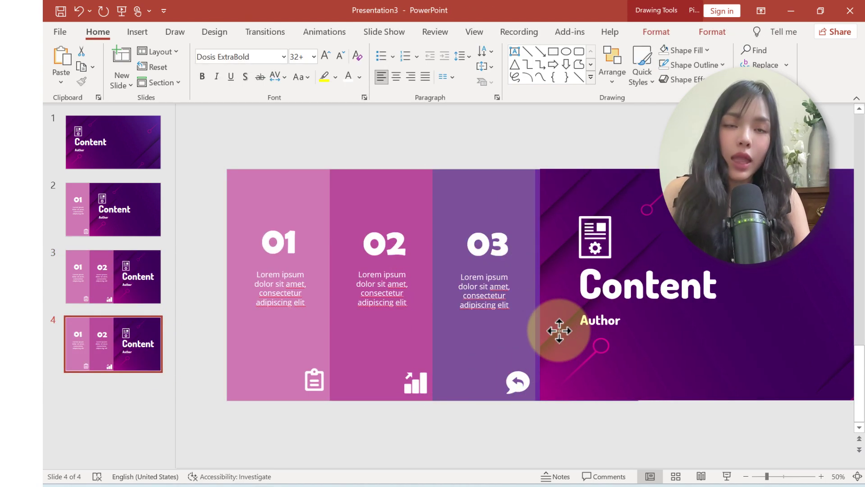
{"action": "left_click", "coordinate": [146, 361]}
{"action": "key", "text": "ctrl+d"}
{"action": "left_click", "coordinate": [133, 400]}
{"action": "left_click", "coordinate": [533, 311]}
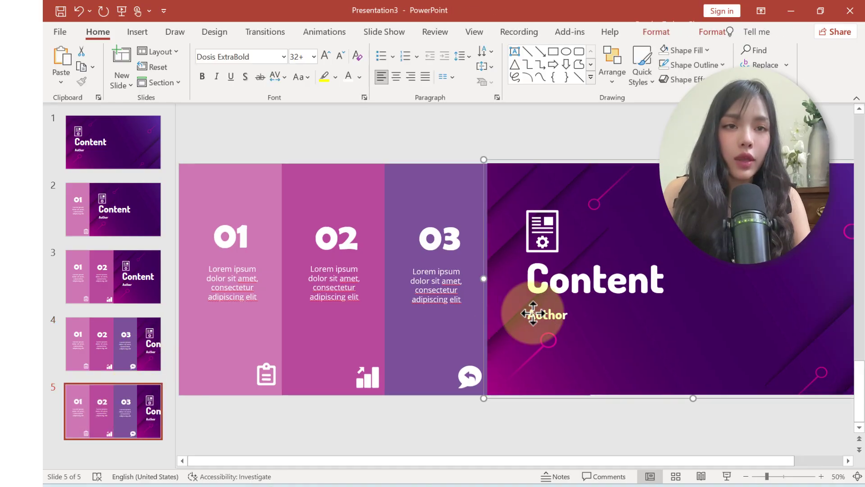
{"action": "left_click_drag", "start_coordinate": [533, 310], "coordinate": [630, 312]}
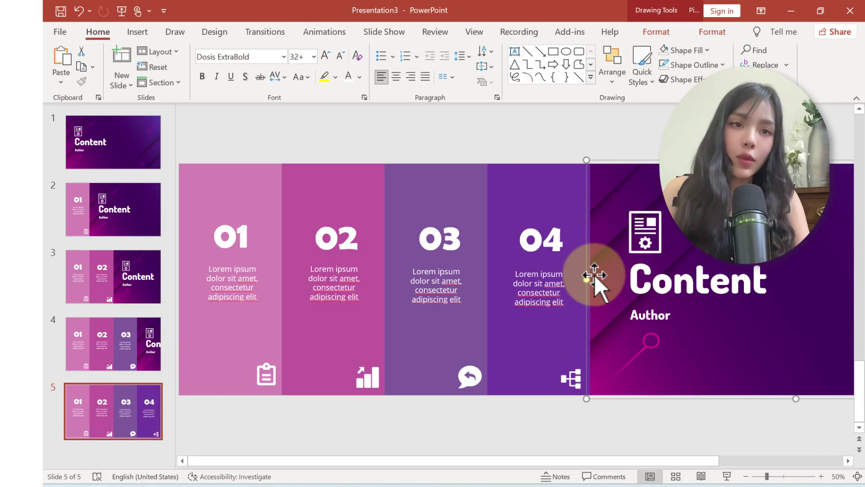
{"action": "left_click", "coordinate": [126, 231]}
{"action": "key", "text": "ctrl+a"}
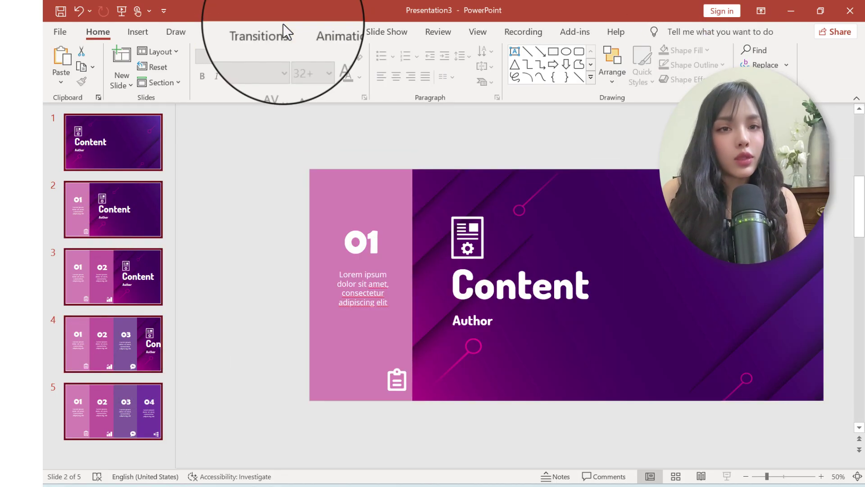
Step: Apply the Morph transition to all slides and play the show through to the OUR TEAM slide
{"action": "left_click", "coordinate": [271, 30]}
{"action": "left_click", "coordinate": [166, 74]}
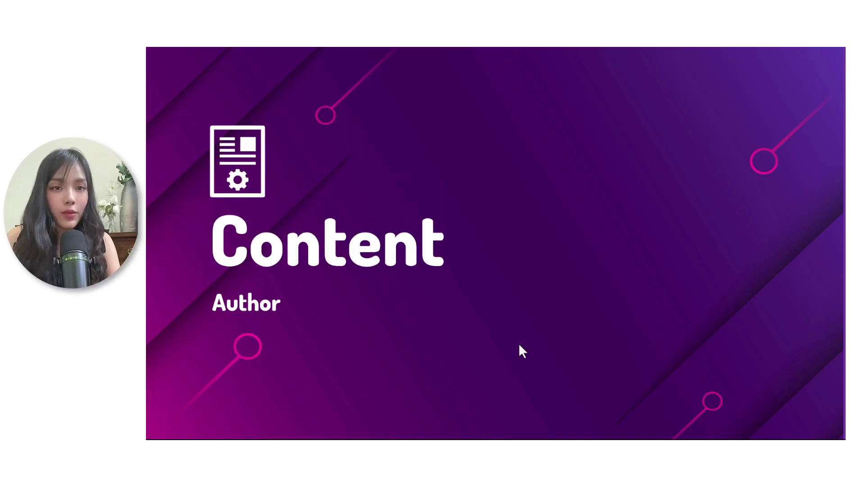
{"action": "left_click", "coordinate": [519, 346]}
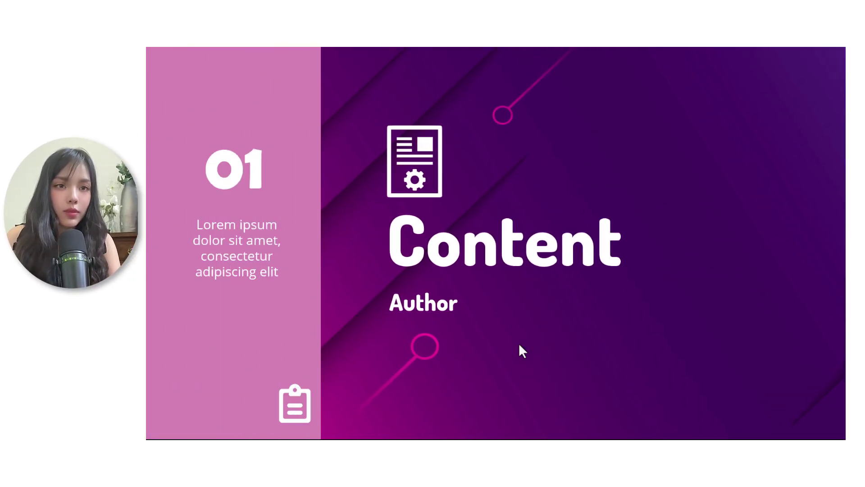
{"action": "left_click", "coordinate": [519, 345]}
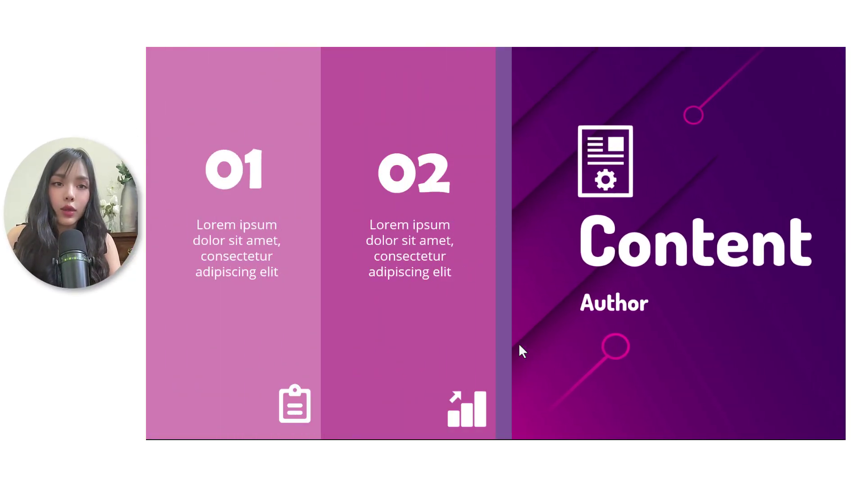
{"action": "left_click", "coordinate": [520, 344]}
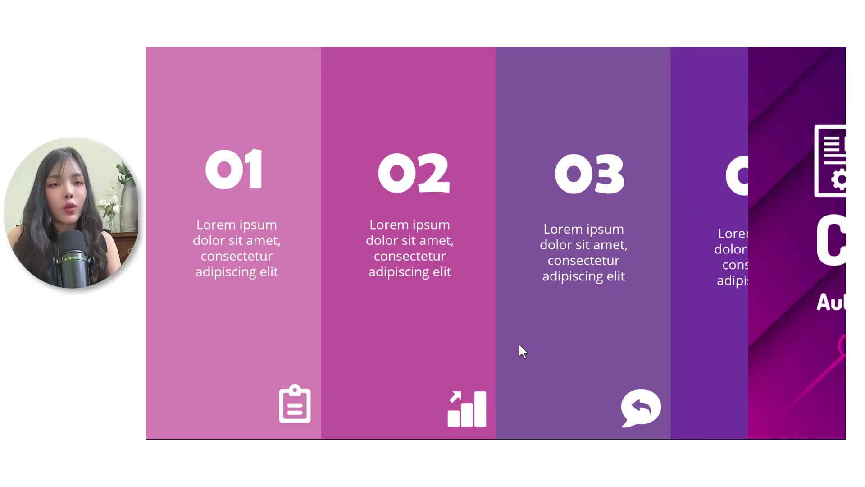
{"action": "left_click", "coordinate": [519, 345]}
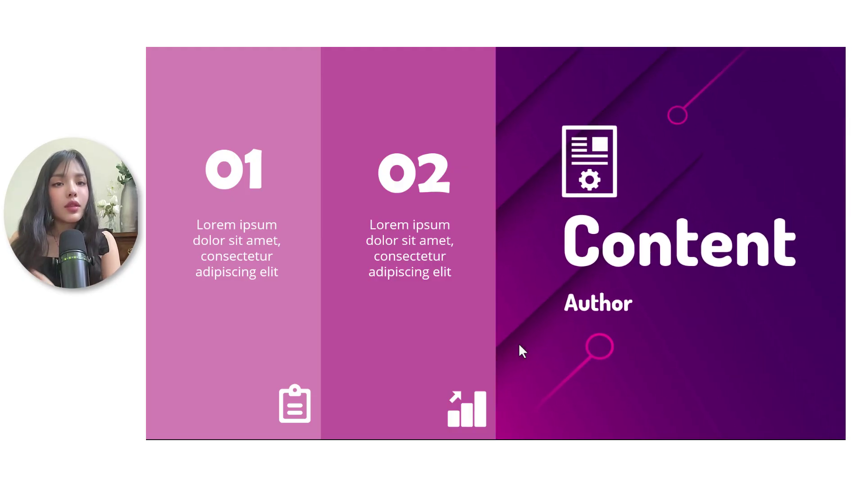
{"action": "left_click", "coordinate": [520, 345]}
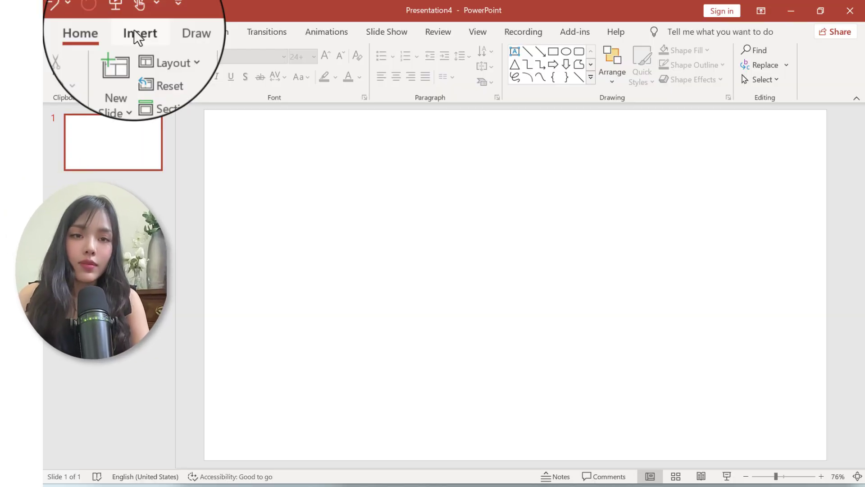
{"action": "left_click", "coordinate": [138, 33]}
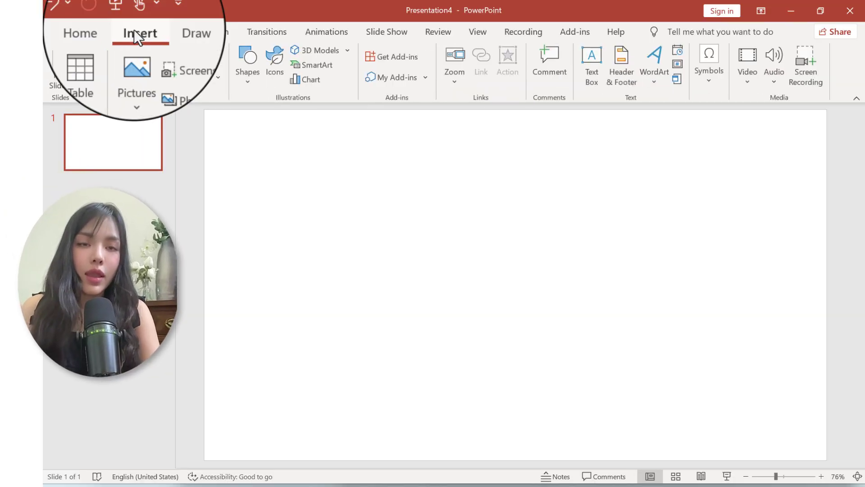
Step: Draw a tall rectangle on the slide's left side with no outline
{"action": "left_click", "coordinate": [248, 67]}
{"action": "left_click", "coordinate": [280, 116]}
{"action": "left_click_drag", "start_coordinate": [241, 176], "coordinate": [345, 325]}
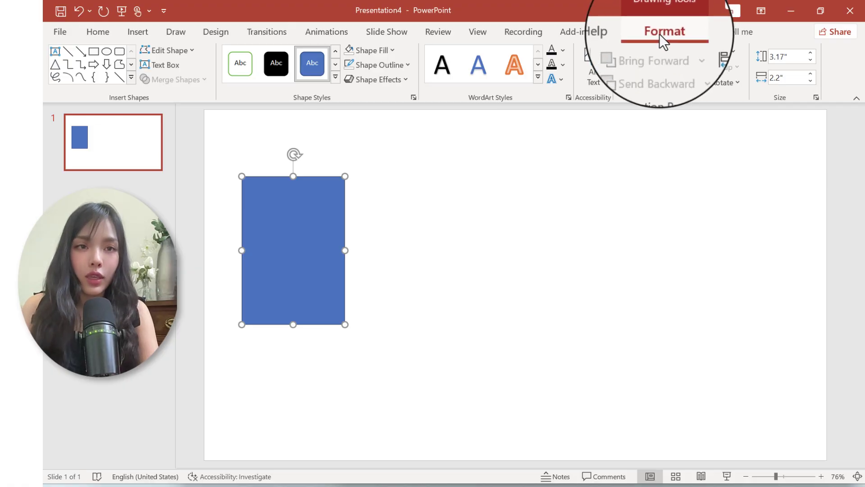
{"action": "left_click", "coordinate": [378, 65]}
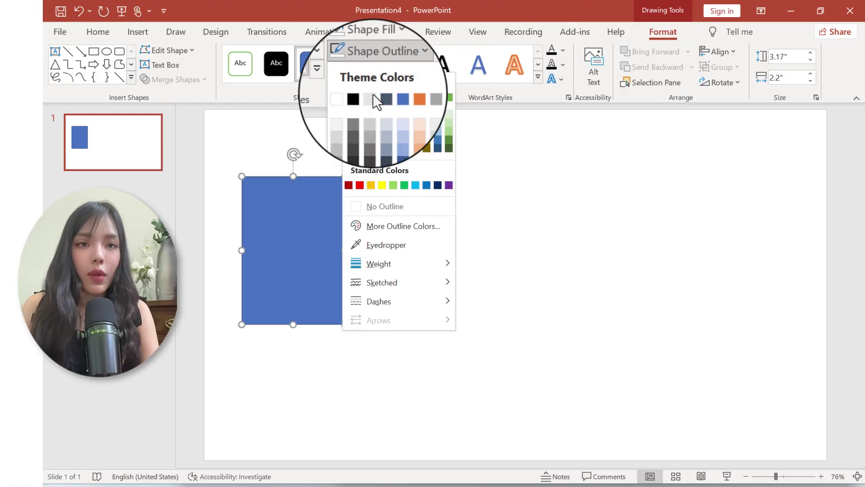
{"action": "left_click", "coordinate": [372, 209]}
Step: Duplicate the rectangle into a row of four columns
{"action": "left_click_drag", "start_coordinate": [301, 206], "coordinate": [400, 209]}
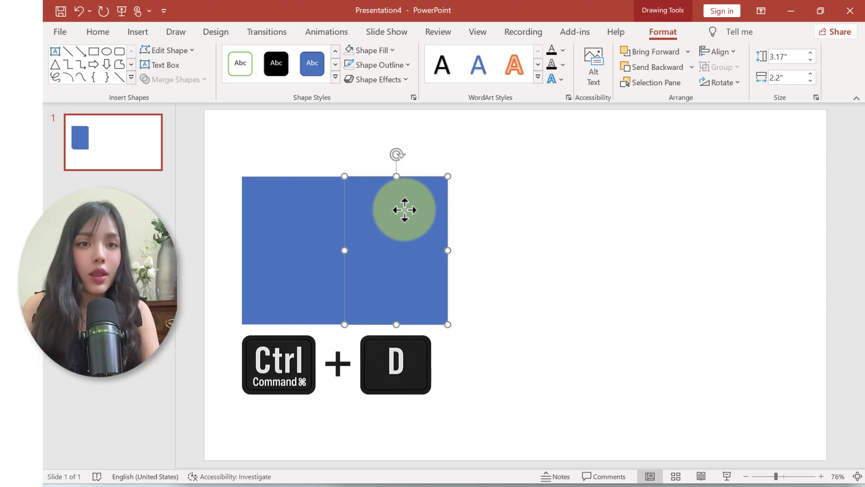
{"action": "key", "text": "ctrl+d"}
{"action": "key", "text": "ctrl+d"}
{"action": "key", "text": "Tab"}
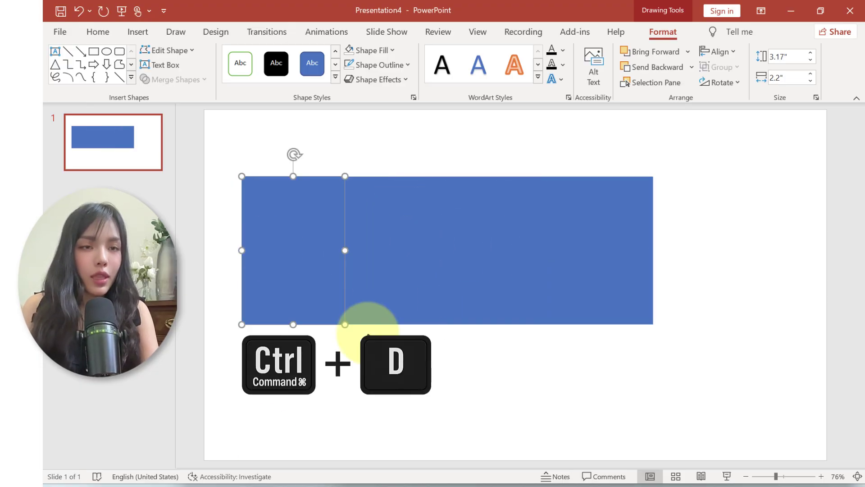
{"action": "key", "text": "Tab"}
{"action": "key", "text": "Tab"}
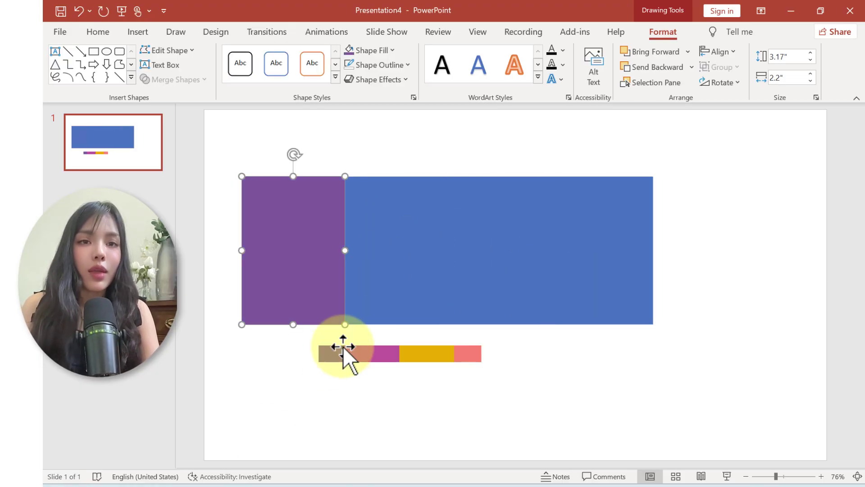
Step: Fill the columns purple, yellow and salmon with colours sampled from the colour bar
{"action": "left_click", "coordinate": [369, 50]}
{"action": "left_click", "coordinate": [408, 265]}
{"action": "left_click", "coordinate": [369, 50]}
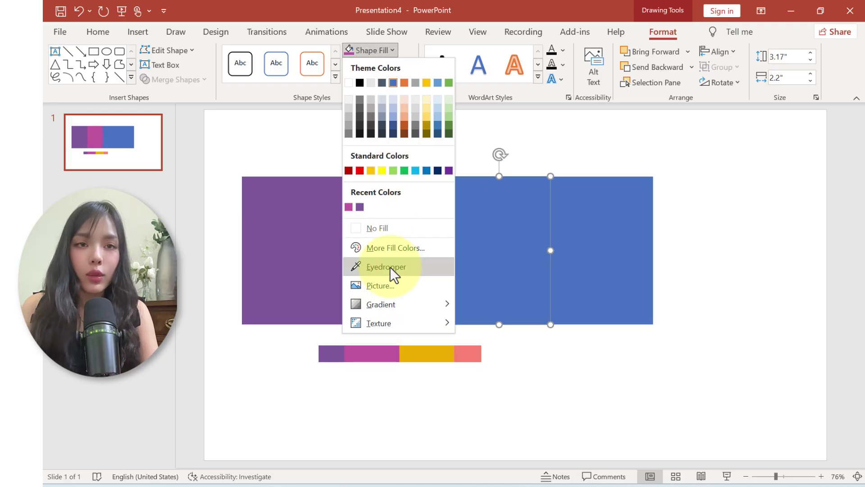
{"action": "left_click", "coordinate": [390, 267]}
{"action": "left_click", "coordinate": [425, 354]}
{"action": "key", "text": "Tab"}
{"action": "left_click", "coordinate": [369, 50]}
{"action": "left_click", "coordinate": [387, 267]}
{"action": "left_click", "coordinate": [468, 354]}
Step: Group the four rectangles into one object
{"action": "key", "text": "ctrl+a"}
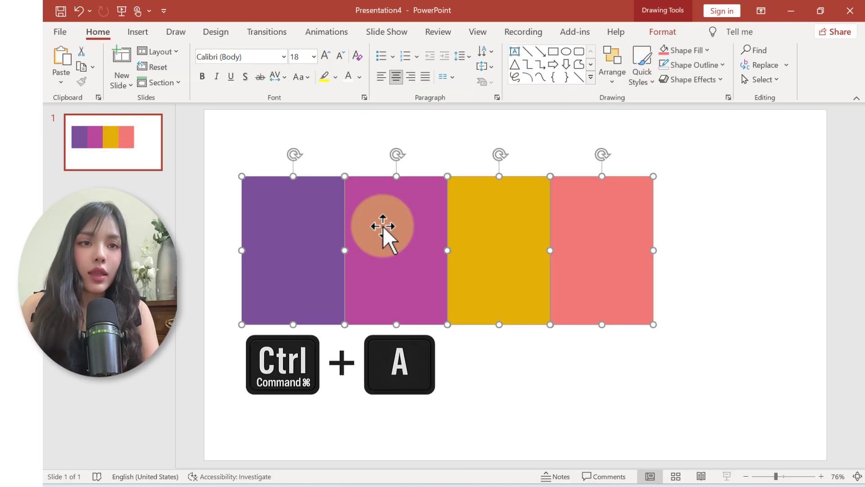
{"action": "right_click", "coordinate": [396, 228]}
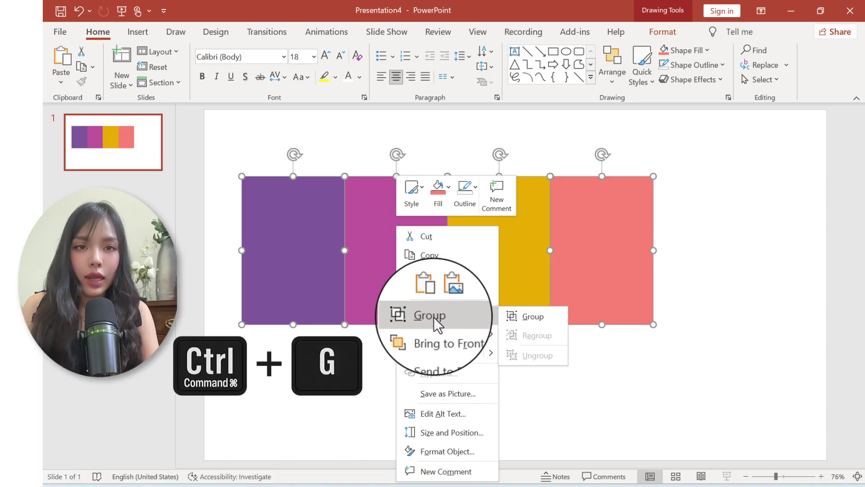
{"action": "left_click", "coordinate": [529, 316]}
{"action": "left_click_drag", "start_coordinate": [777, 476], "coordinate": [767, 476]}
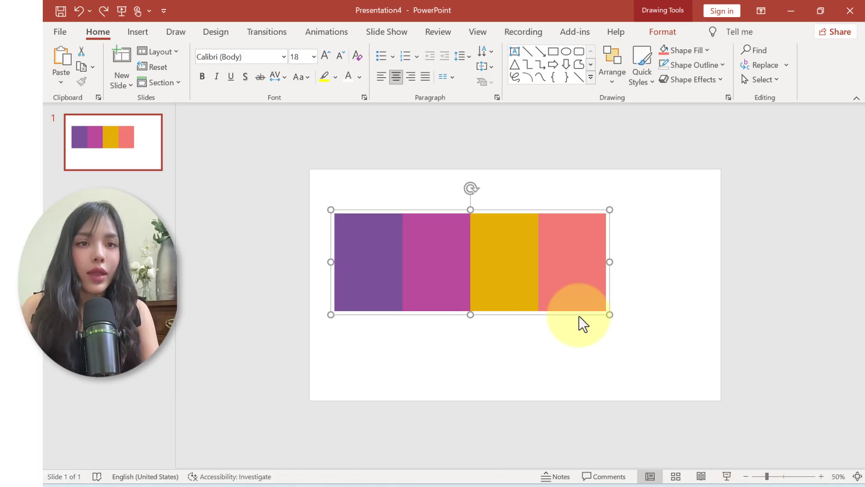
Step: Enlarge the bars to the slide and paste the character images, NAME headings and captions
{"action": "mouse_move", "coordinate": [576, 306]}
{"action": "left_mouse_down"}
{"action": "mouse_move", "coordinate": [552, 262]}
{"action": "mouse_move", "coordinate": [721, 401]}
{"action": "left_mouse_up"}
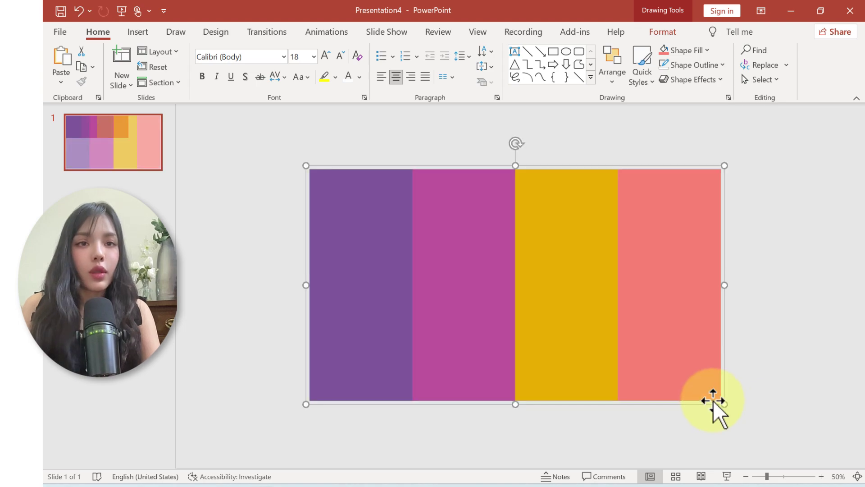
{"action": "key", "text": "ctrl+v"}
{"action": "left_click", "coordinate": [398, 226]}
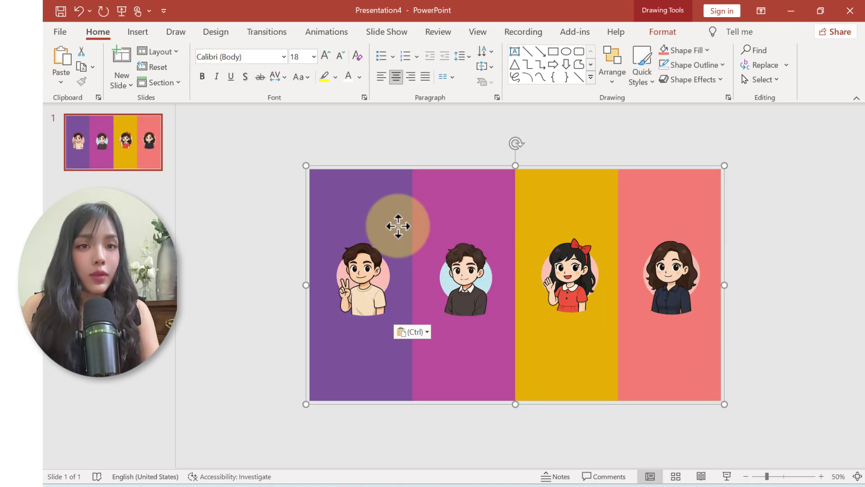
{"action": "key", "text": "Escape"}
{"action": "key", "text": "ctrl+v"}
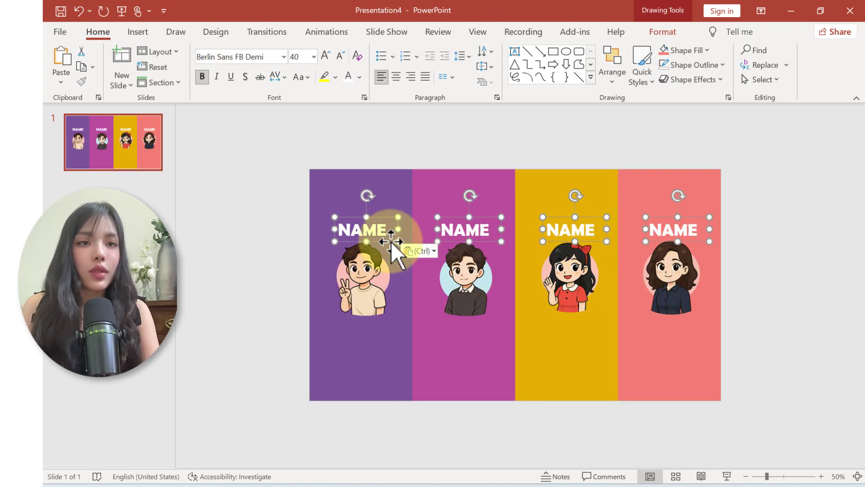
{"action": "key", "text": "Escape"}
{"action": "key", "text": "ctrl+v"}
{"action": "left_click", "coordinate": [479, 336]}
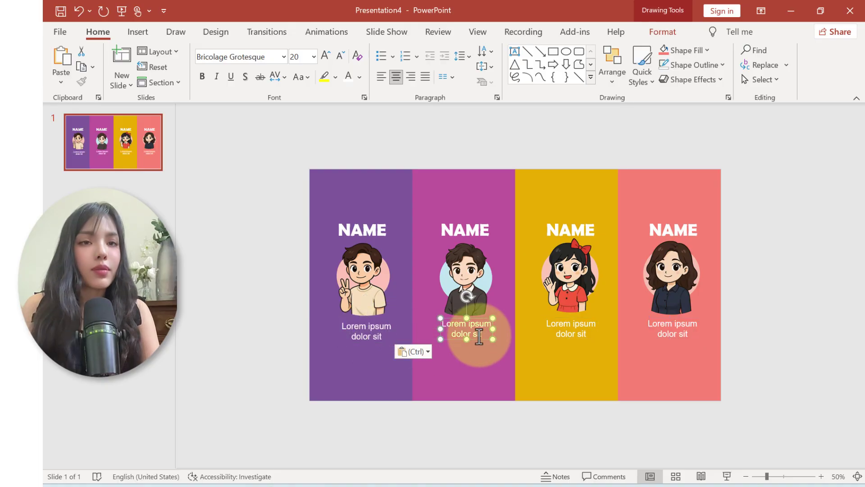
Step: Ungroup the colour bars and select the magenta, yellow and pink columns' contents
{"action": "key", "text": "ctrl+a"}
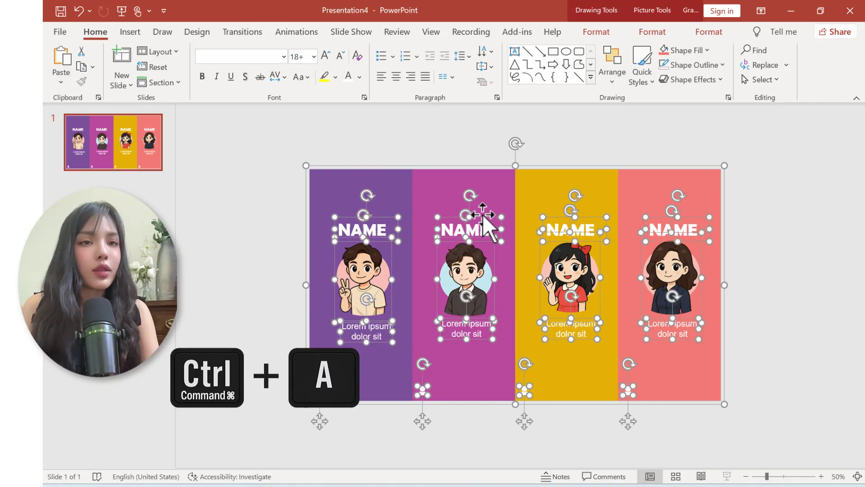
{"action": "right_click", "coordinate": [483, 215]}
{"action": "mouse_move", "coordinate": [517, 303]}
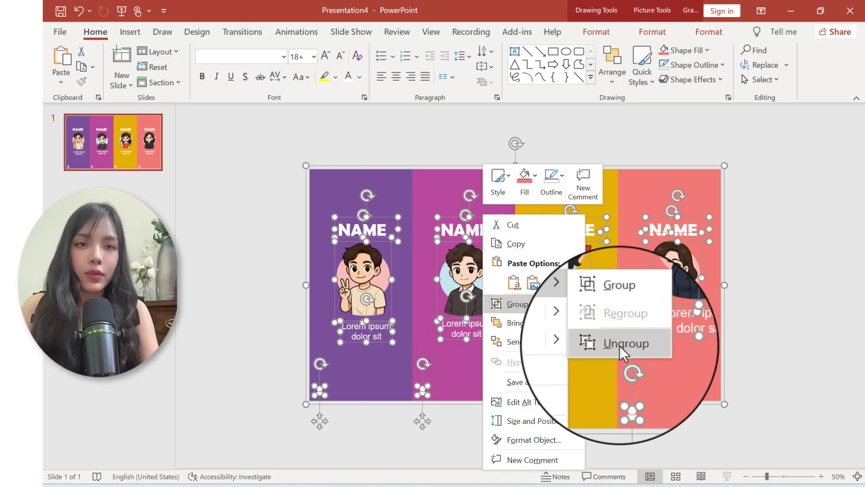
{"action": "left_click", "coordinate": [617, 347]}
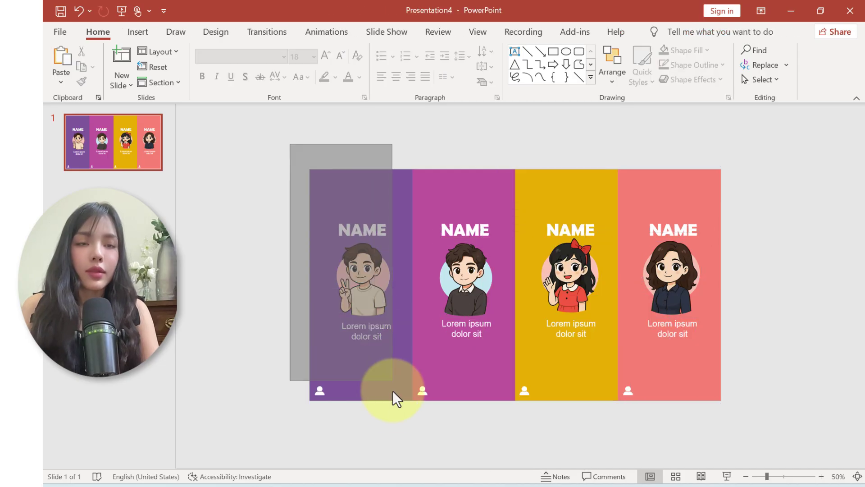
{"action": "left_click_drag", "start_coordinate": [494, 297], "coordinate": [518, 438]}
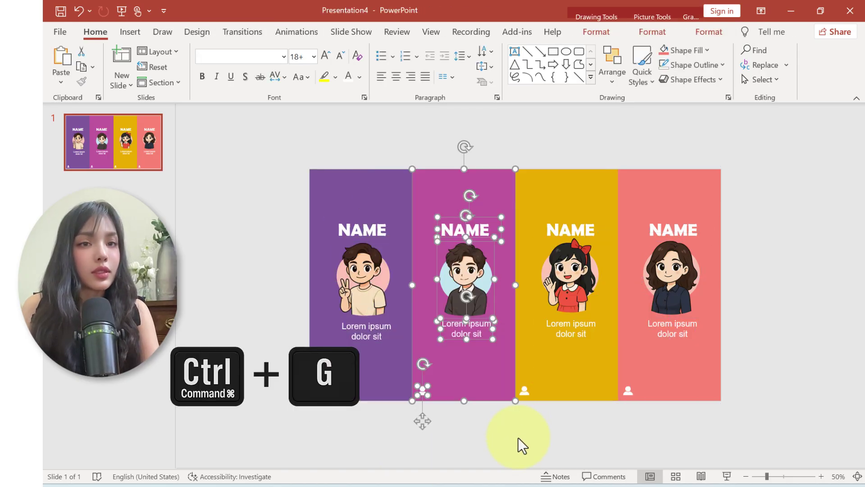
{"action": "left_click_drag", "start_coordinate": [516, 145], "coordinate": [626, 426]}
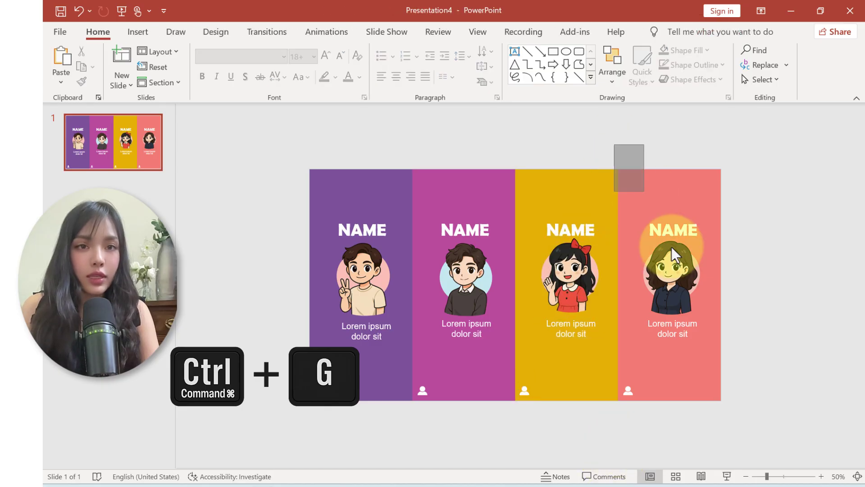
{"action": "left_click_drag", "start_coordinate": [614, 144], "coordinate": [739, 429]}
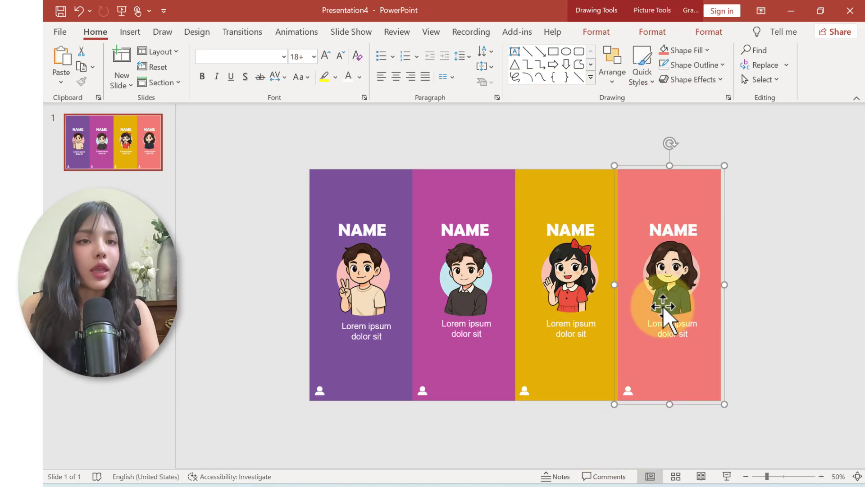
Step: Slide the pink, yellow, magenta and purple cards right to overlap at the slide's right edge
{"action": "left_click_drag", "start_coordinate": [670, 322], "coordinate": [747, 322]}
{"action": "left_click_drag", "start_coordinate": [536, 361], "coordinate": [690, 361]}
{"action": "left_click", "coordinate": [457, 353]}
{"action": "left_click_drag", "start_coordinate": [458, 353], "coordinate": [688, 352]}
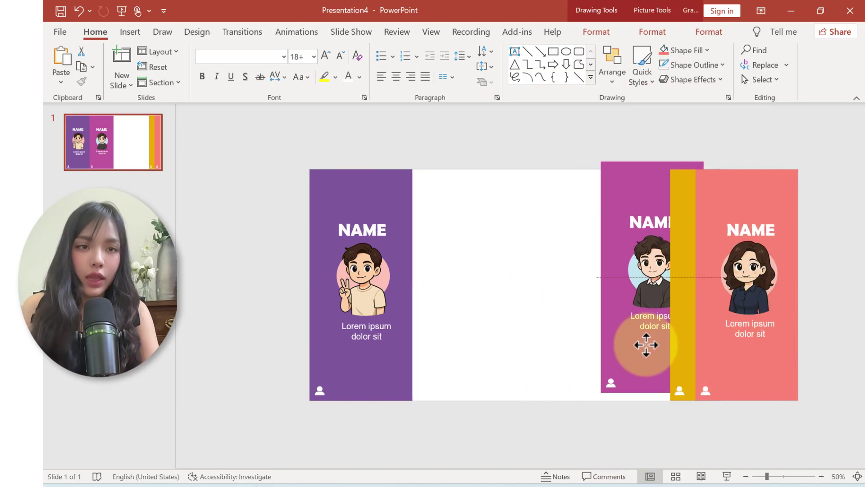
{"action": "left_click_drag", "start_coordinate": [388, 360], "coordinate": [675, 361]}
Step: Paste the gradient background, OUR TEAM title, team icon and description line onto the title slide
{"action": "left_click", "coordinate": [438, 215]}
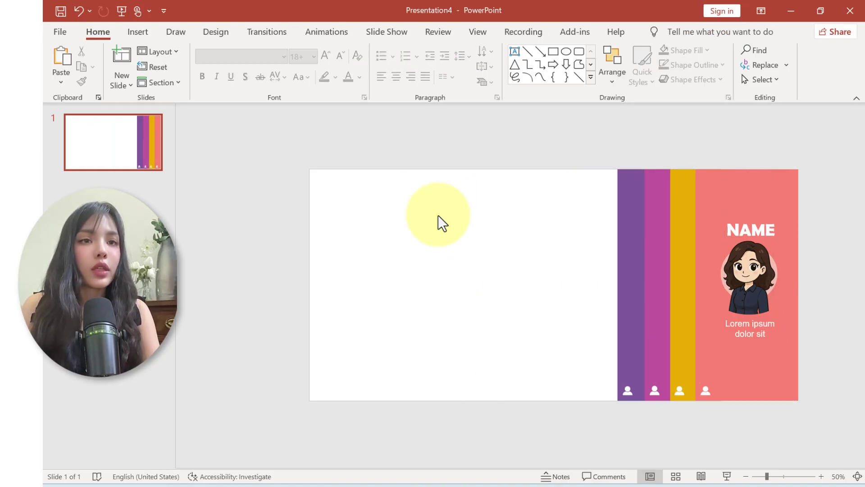
{"action": "key", "text": "ctrl+v"}
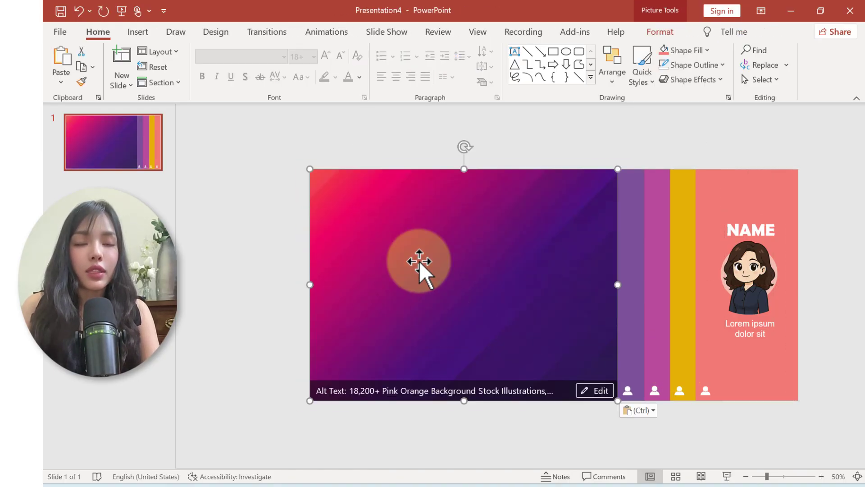
{"action": "left_click", "coordinate": [285, 307]}
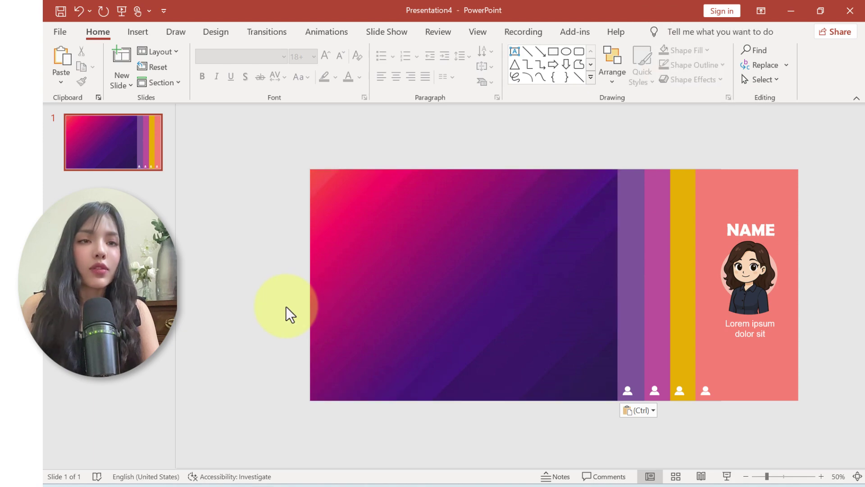
{"action": "key", "text": "ctrl+v"}
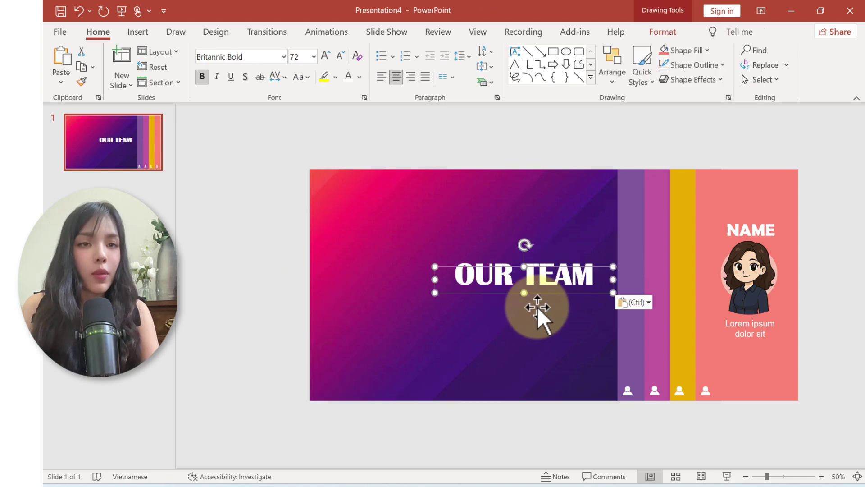
{"action": "left_click", "coordinate": [537, 307]}
{"action": "left_click", "coordinate": [545, 275]}
{"action": "key", "text": "Escape"}
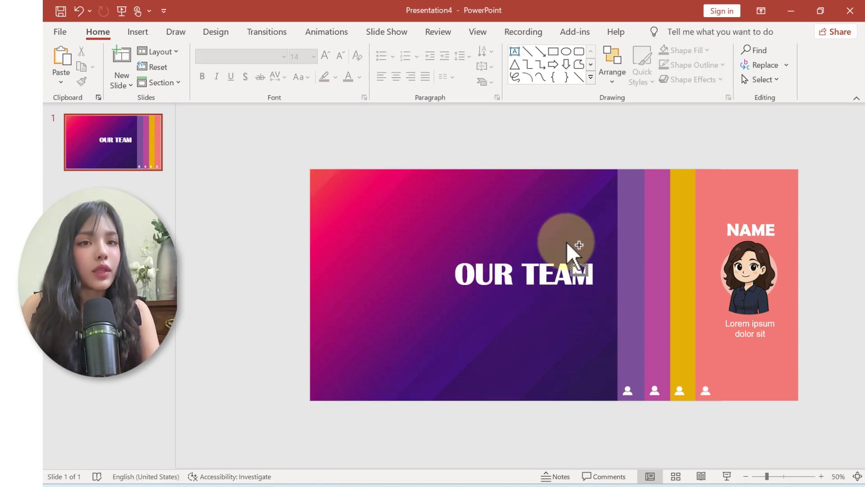
{"action": "key", "text": "ctrl+v"}
Step: Group the team icon, OUR TEAM title, description line and gradient panel with Ctrl+G
{"action": "left_click", "coordinate": [582, 239], "text": "shift"}
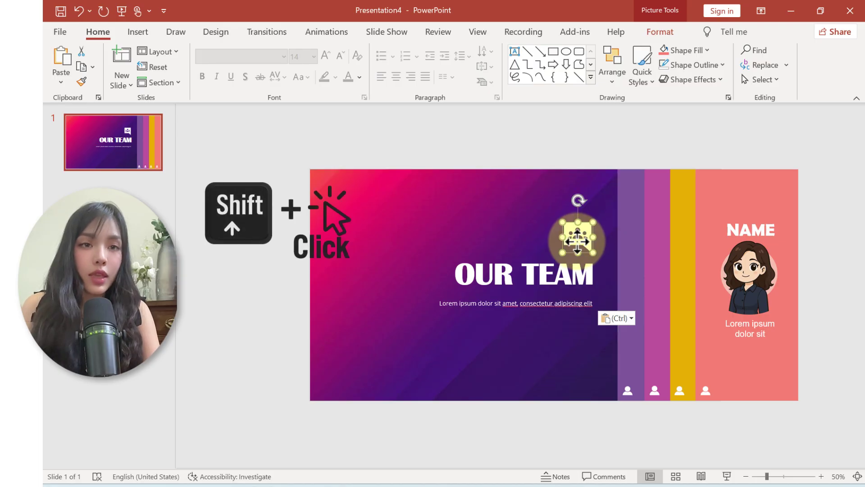
{"action": "left_click", "coordinate": [540, 275], "text": "shift"}
{"action": "left_click", "coordinate": [543, 304], "text": "shift"}
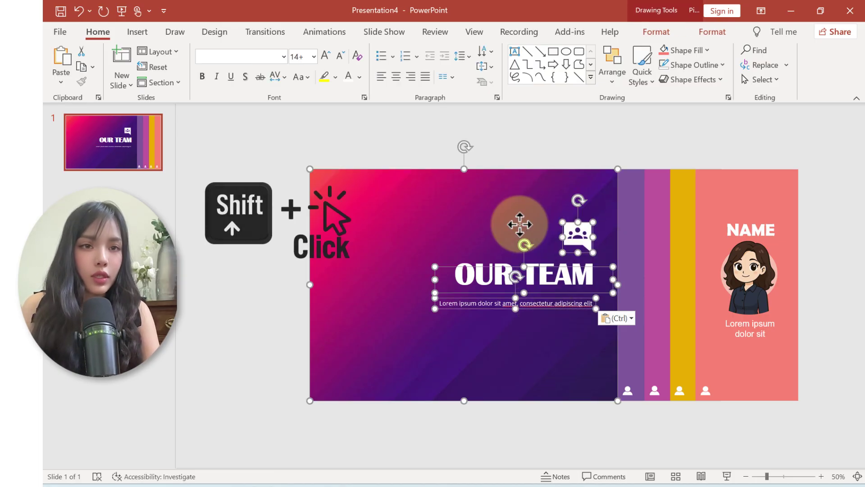
{"action": "key", "text": "ctrl+g"}
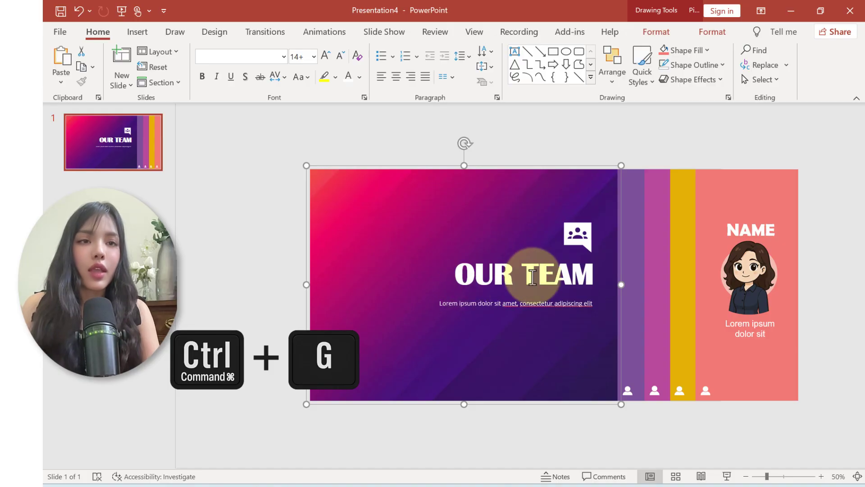
{"action": "left_click", "coordinate": [136, 161]}
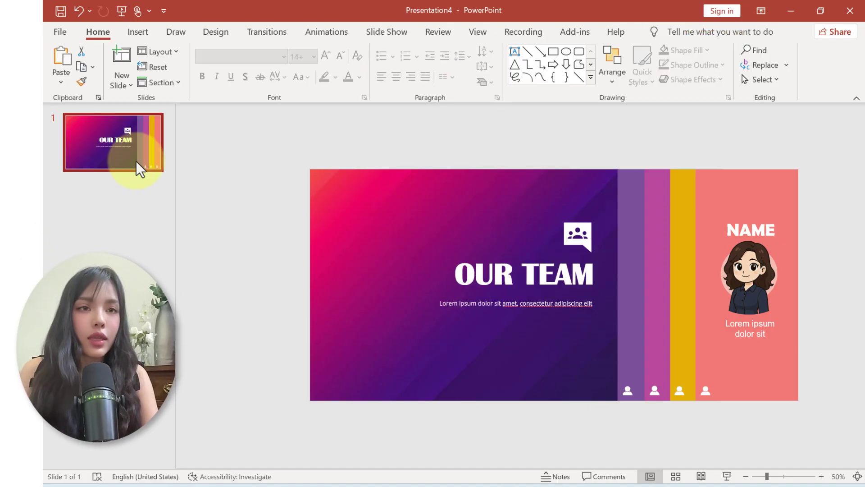
Step: Duplicate the title slide and shift the title panel left to reveal the first NAME card
{"action": "key", "text": "ctrl+d"}
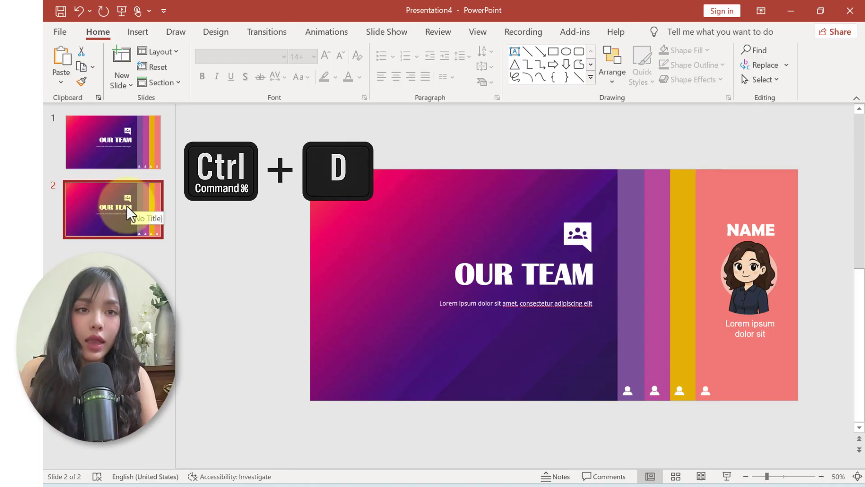
{"action": "left_click", "coordinate": [625, 266], "text": "shift"}
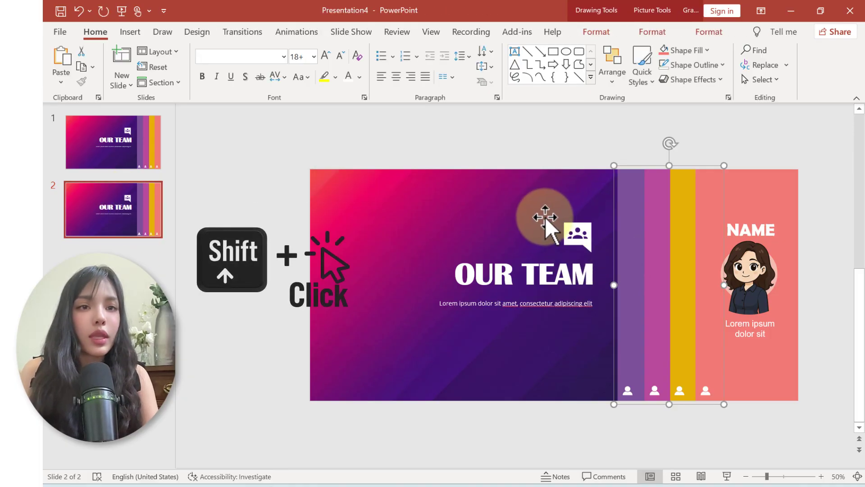
{"action": "mouse_move", "coordinate": [573, 232]}
{"action": "left_mouse_down"}
{"action": "mouse_move", "coordinate": [486, 234]}
{"action": "mouse_move", "coordinate": [498, 234]}
{"action": "left_mouse_up"}
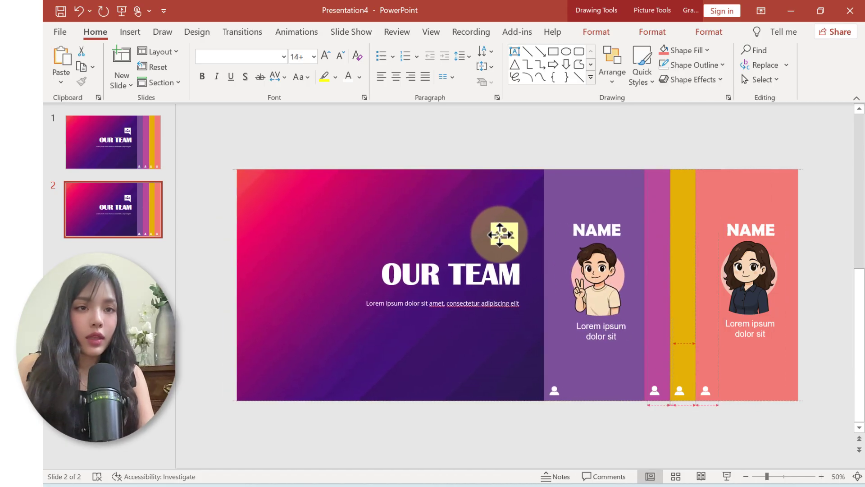
{"action": "left_click", "coordinate": [132, 227]}
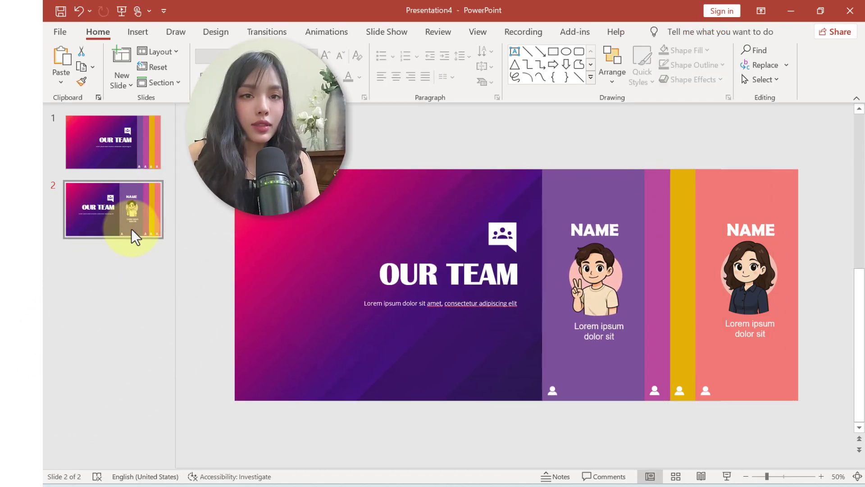
Step: Duplicate slide 2 and move the panels further left to reveal the pink NAME card
{"action": "key", "text": "ctrl+d"}
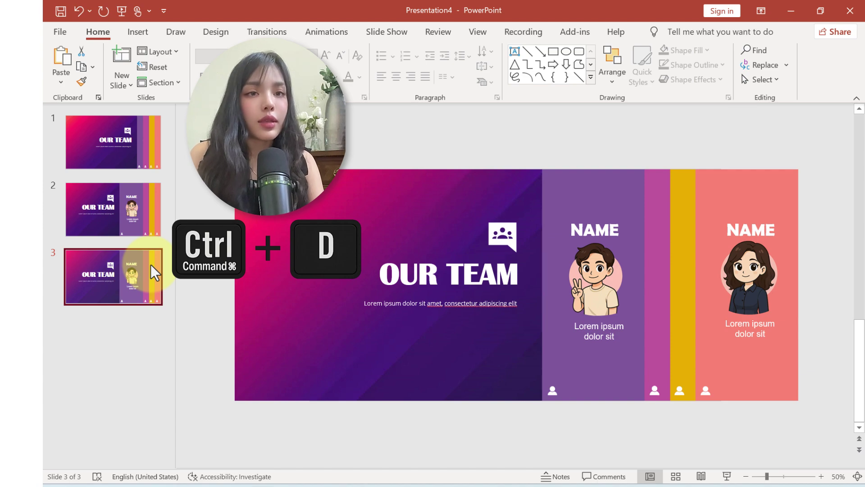
{"action": "left_click", "coordinate": [665, 265]}
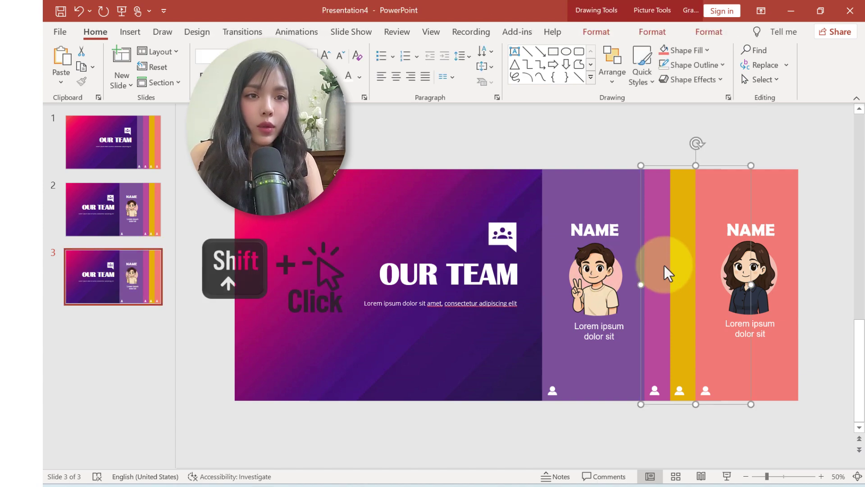
{"action": "left_click", "coordinate": [602, 229], "text": "shift"}
{"action": "left_click", "coordinate": [515, 238], "text": "shift"}
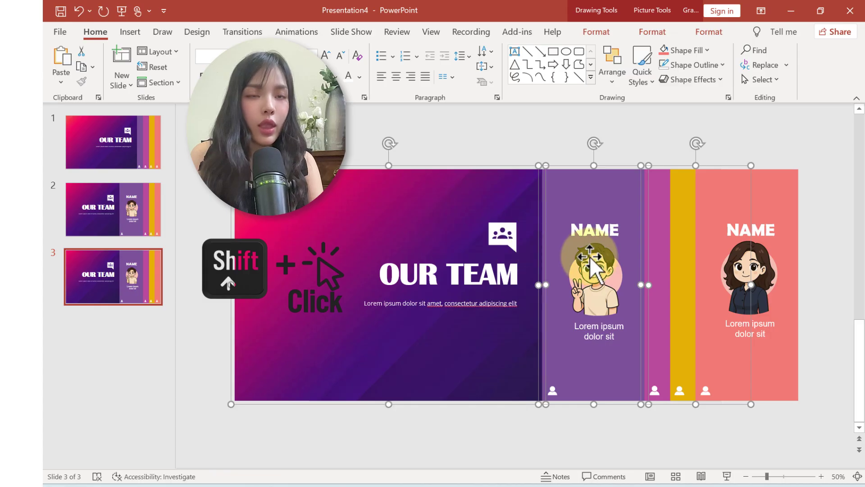
{"action": "left_click_drag", "start_coordinate": [627, 275], "coordinate": [546, 270]}
{"action": "left_click", "coordinate": [134, 280]}
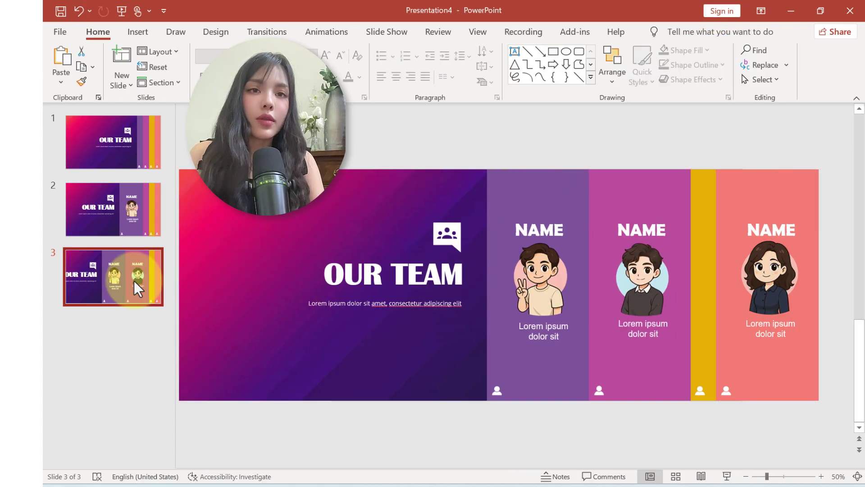
Step: Duplicate slide 3 and shift the panels left to reveal the yellow card
{"action": "key", "text": "ctrl+d"}
{"action": "left_click", "coordinate": [666, 303]}
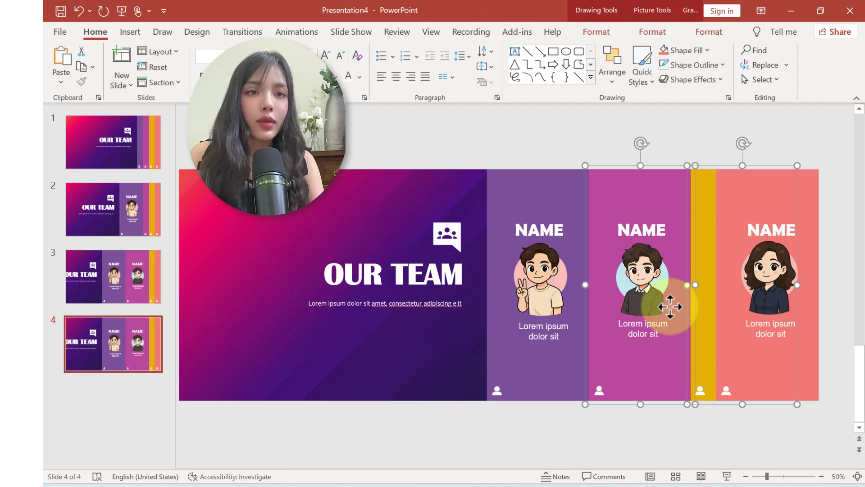
{"action": "left_click_drag", "start_coordinate": [496, 315], "coordinate": [504, 317]}
{"action": "left_click_drag", "start_coordinate": [678, 351], "coordinate": [599, 348]}
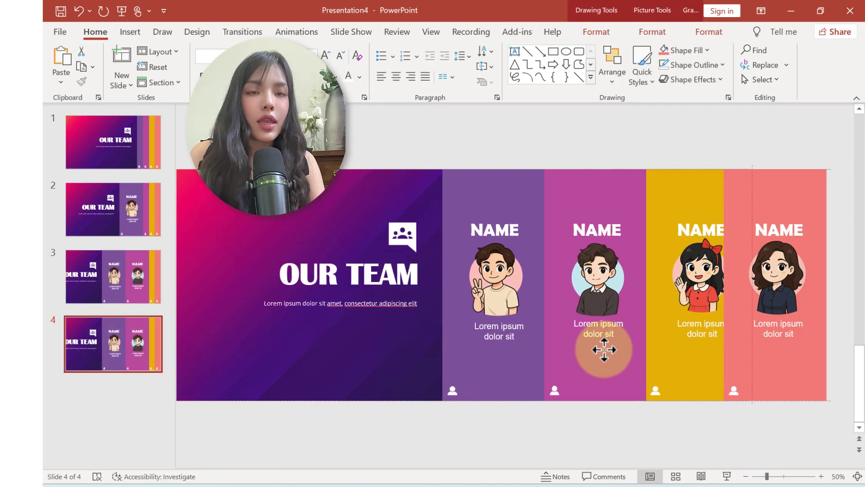
{"action": "left_click", "coordinate": [150, 348]}
Step: Duplicate slide 4 and move all objects left so the four cards fill slide 5
{"action": "key", "text": "ctrl+d"}
{"action": "left_click", "coordinate": [318, 265]}
{"action": "key", "text": "ctrl+a"}
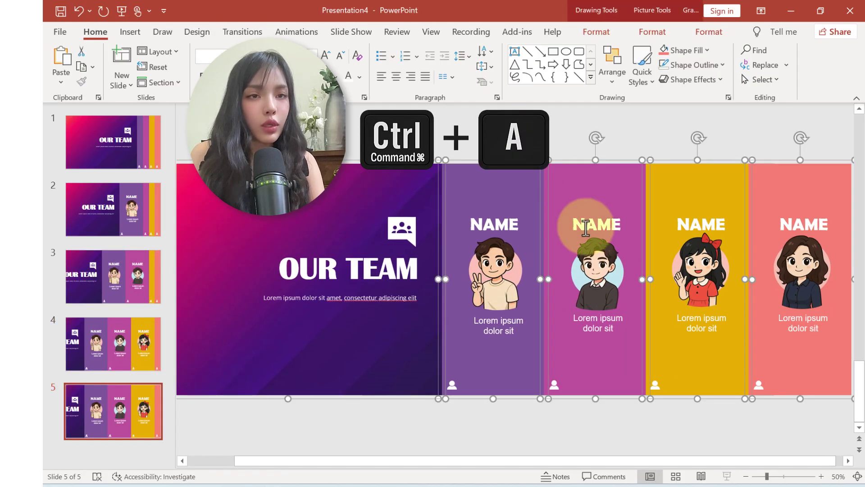
{"action": "left_click_drag", "start_coordinate": [637, 273], "coordinate": [562, 275]}
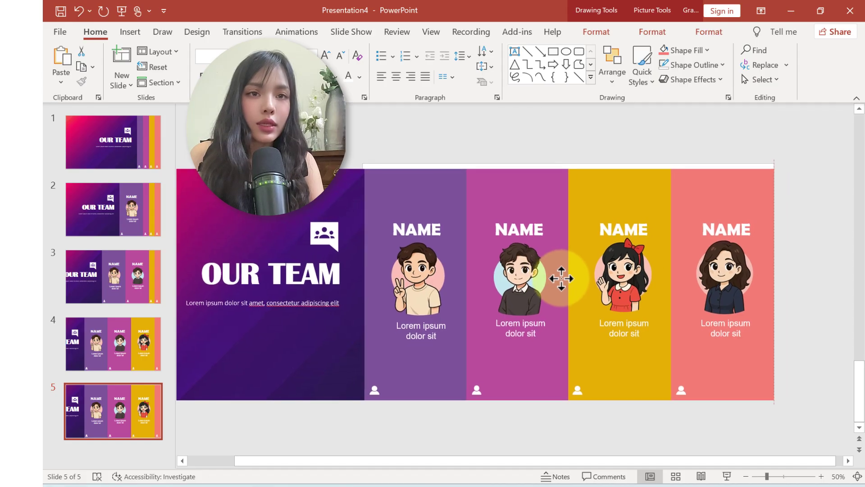
{"action": "left_click", "coordinate": [396, 137]}
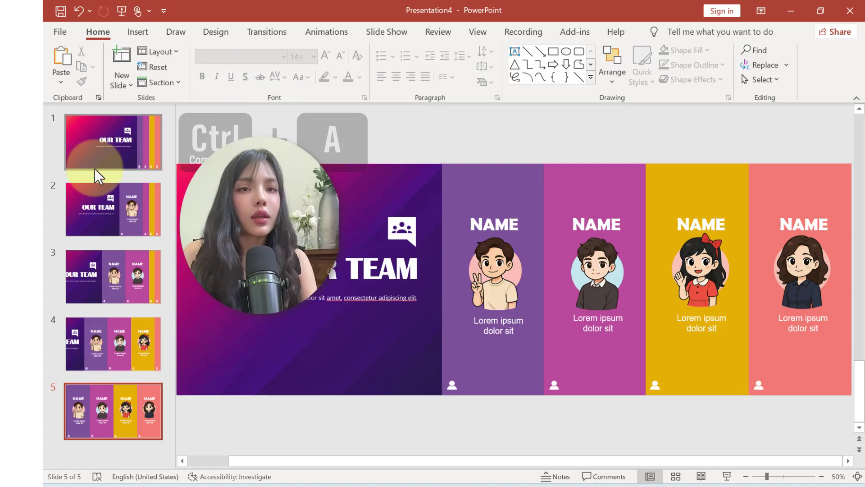
Step: Apply the Morph transition to all five slides
{"action": "left_click", "coordinate": [110, 161]}
{"action": "key", "text": "ctrl+a"}
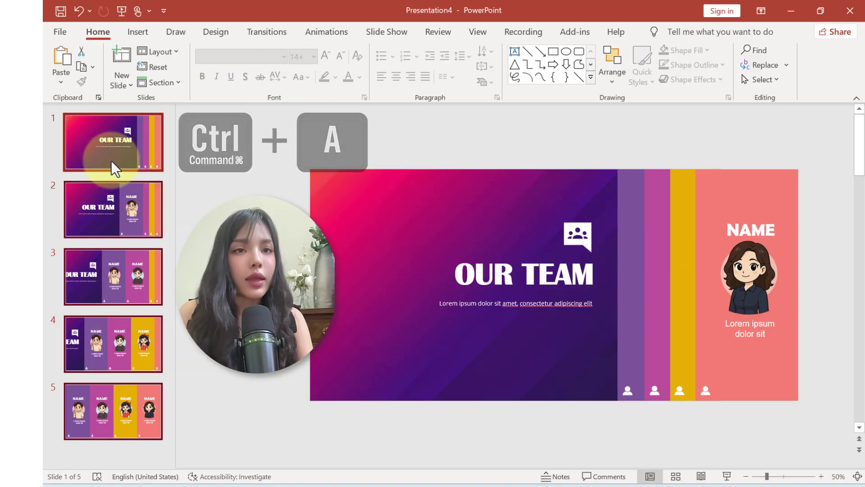
{"action": "left_click", "coordinate": [259, 28]}
{"action": "left_click", "coordinate": [164, 69]}
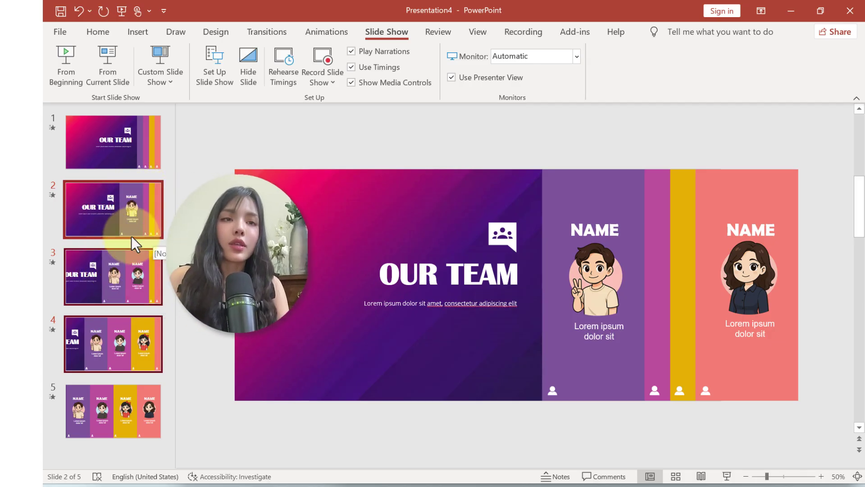
Step: Delete slides 2–4, then play the show from the title slide to the four-card slide
{"action": "left_click", "coordinate": [121, 343]}
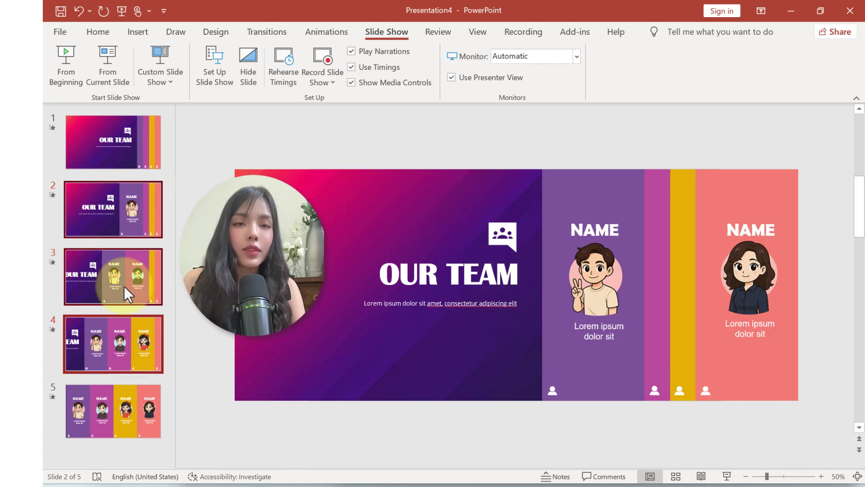
{"action": "key", "text": "Delete"}
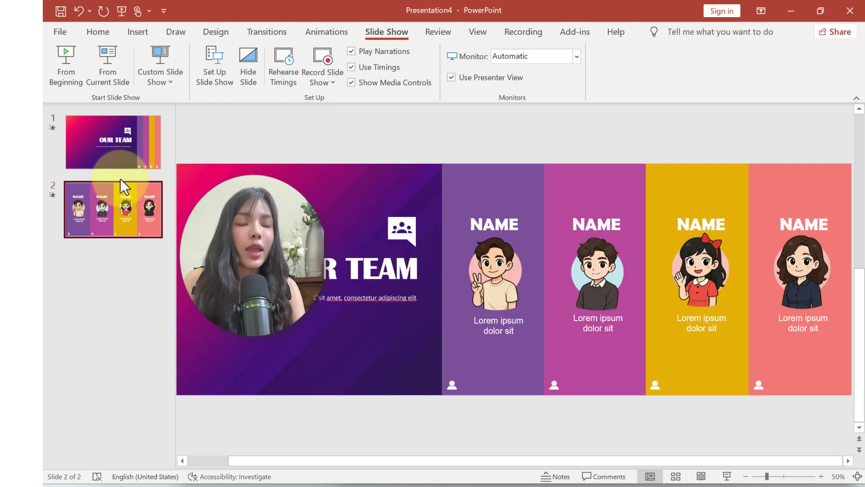
{"action": "left_click", "coordinate": [126, 158]}
{"action": "key", "text": "F5"}
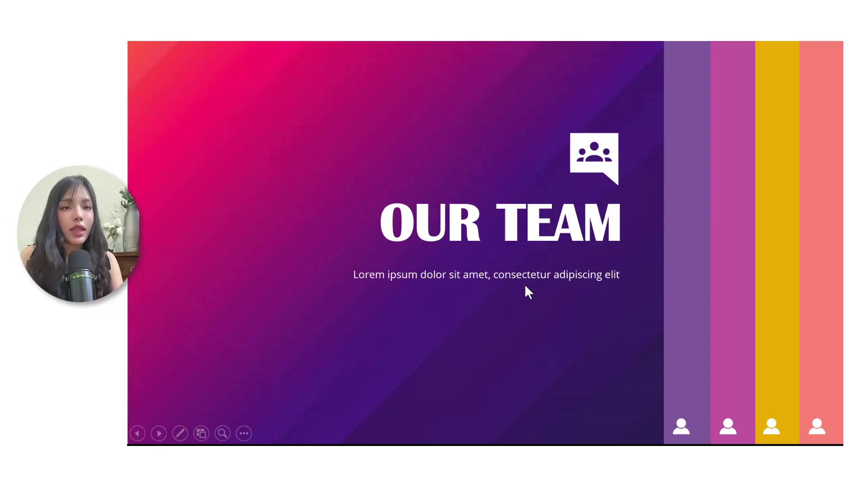
{"action": "left_click", "coordinate": [525, 283]}
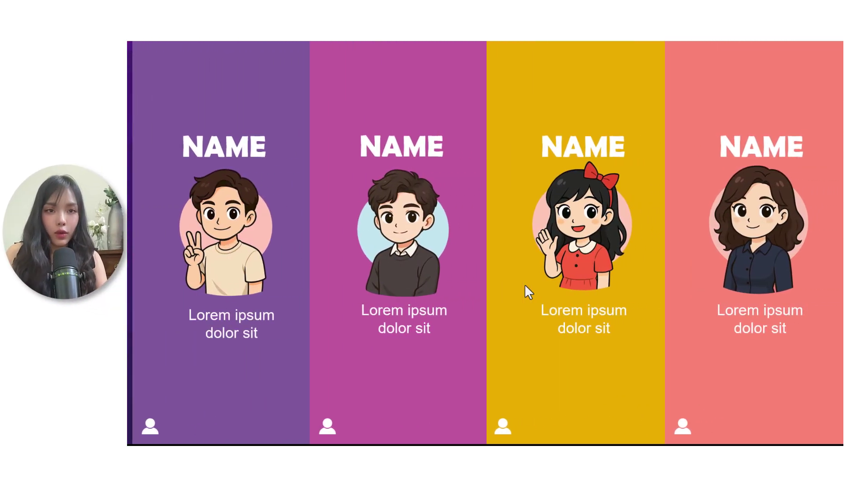
{"action": "left_click", "coordinate": [111, 332]}
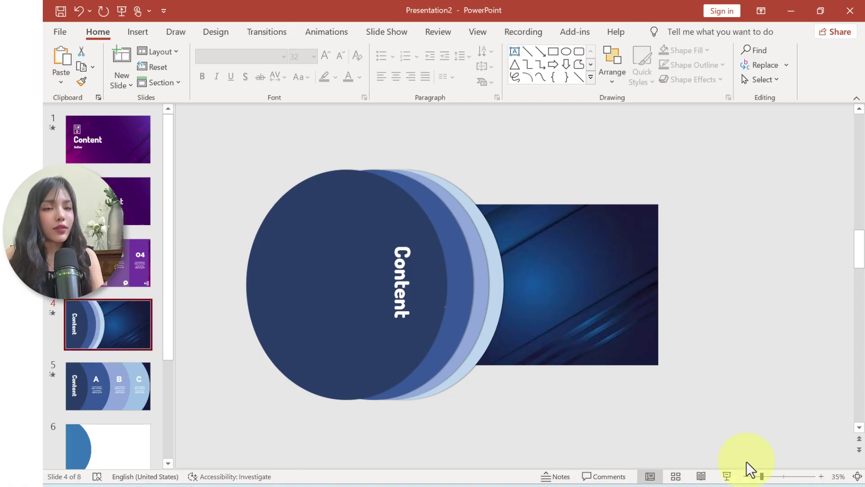
Step: Preview the Content slides' Morph in a slide show, then select slide 5's A, B, C circle group
{"action": "left_click", "coordinate": [728, 478]}
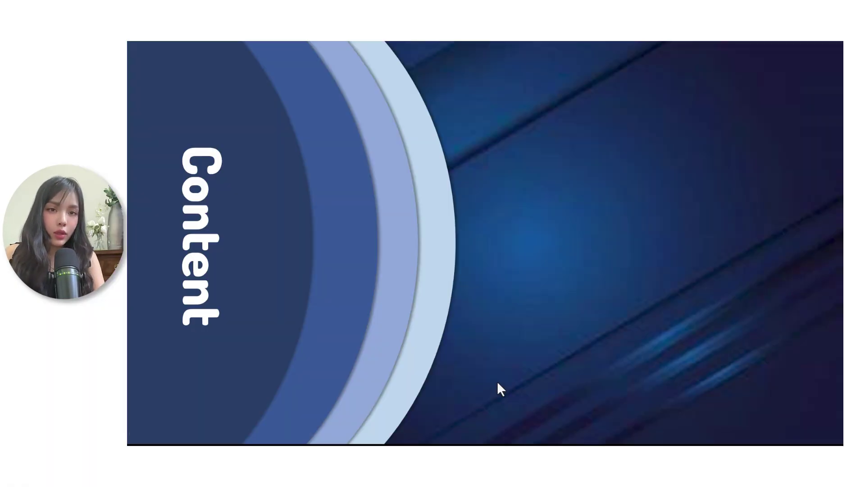
{"action": "left_click", "coordinate": [497, 380]}
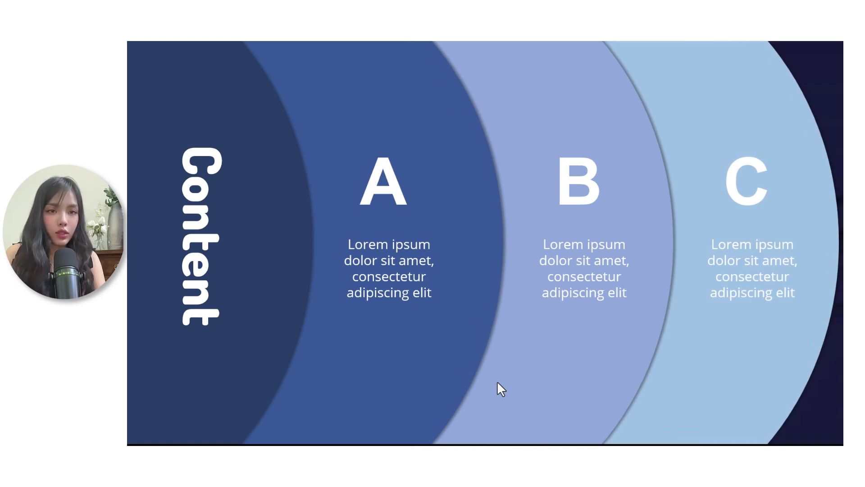
{"action": "left_click", "coordinate": [497, 383]}
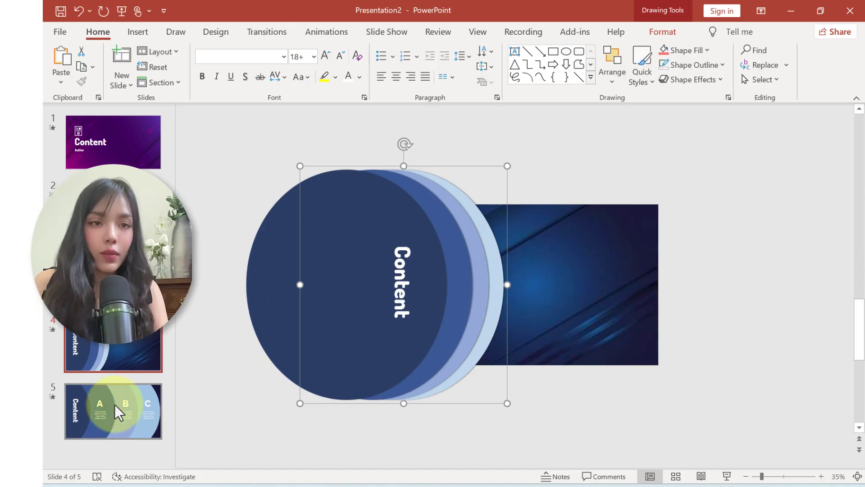
{"action": "left_click", "coordinate": [118, 412]}
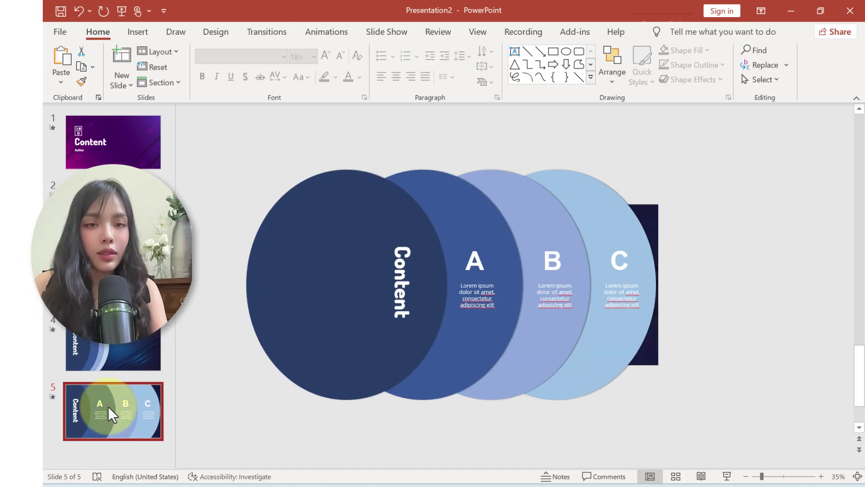
{"action": "left_click", "coordinate": [560, 332]}
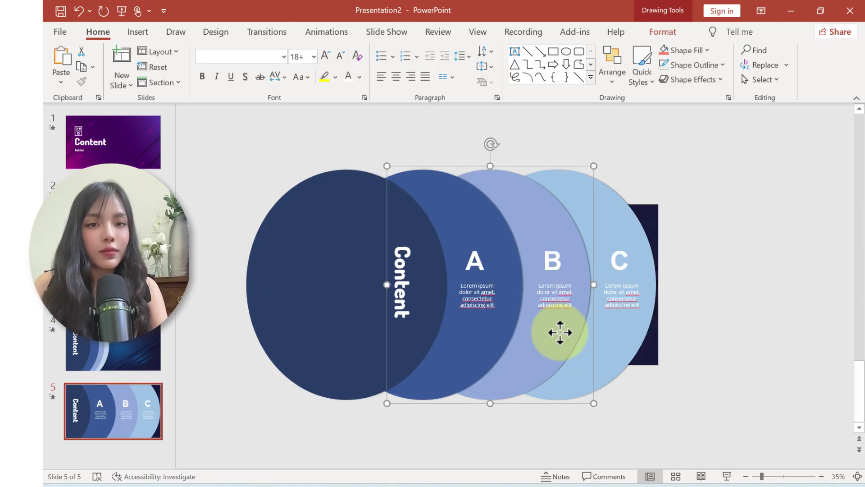